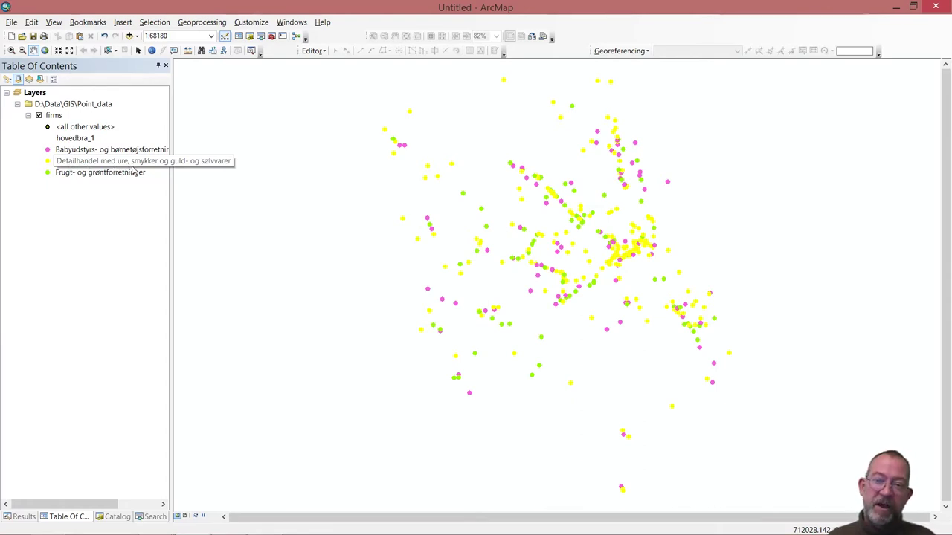
pyautogui.click(131, 165)
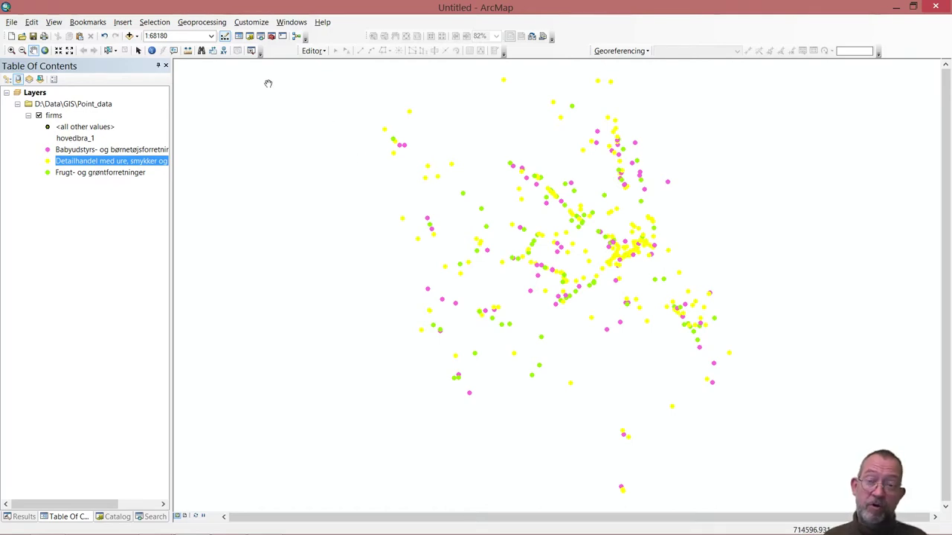
# Set the geoprocessing Processing Extent environment to Same as Display
pyautogui.click(202, 25)
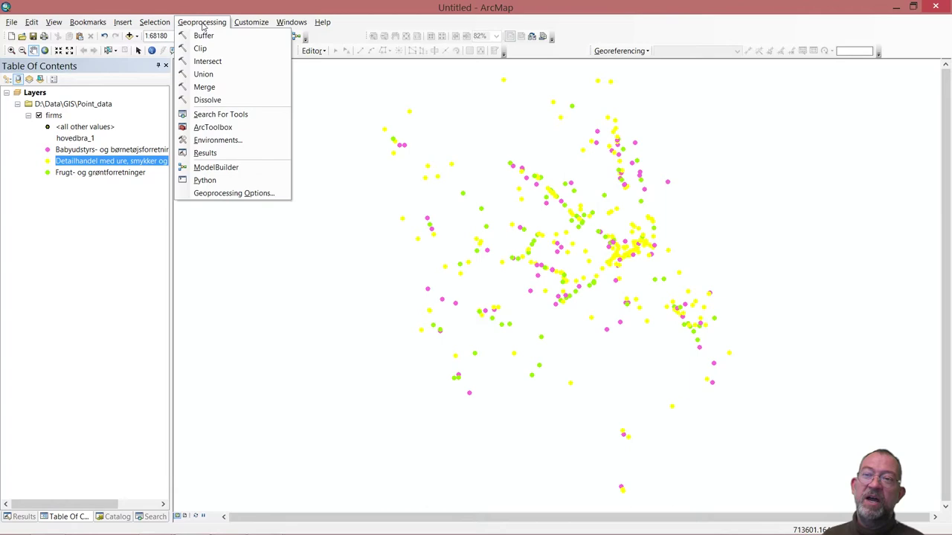
pyautogui.click(214, 139)
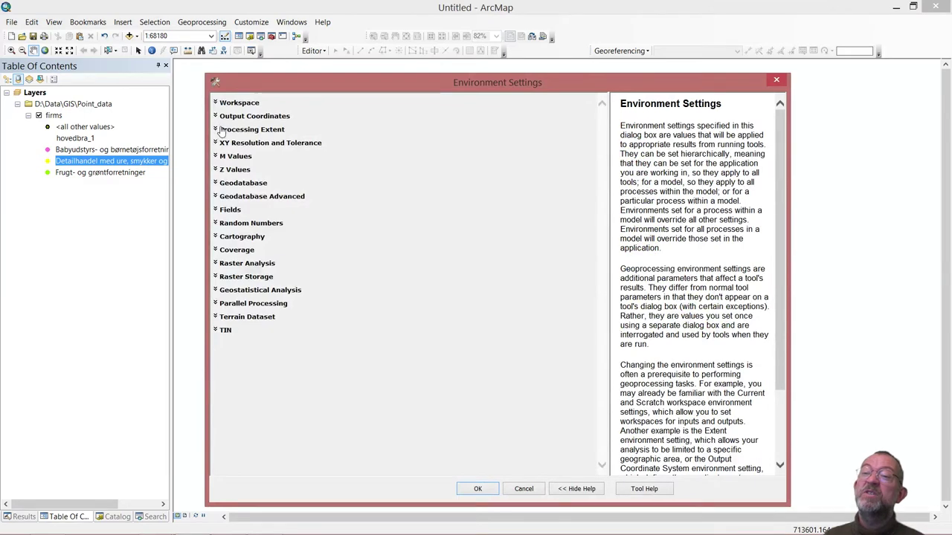
pyautogui.click(222, 130)
pyautogui.click(300, 153)
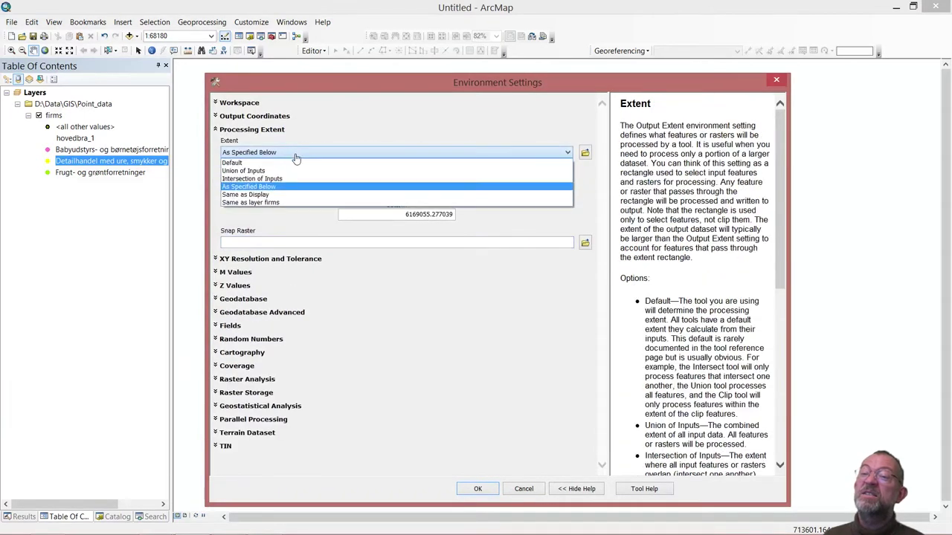
pyautogui.click(289, 194)
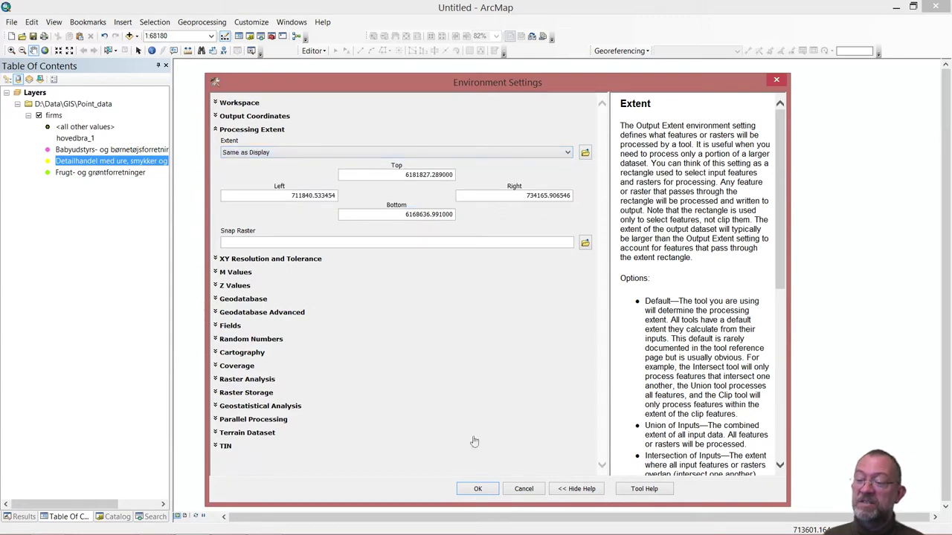
pyautogui.click(477, 487)
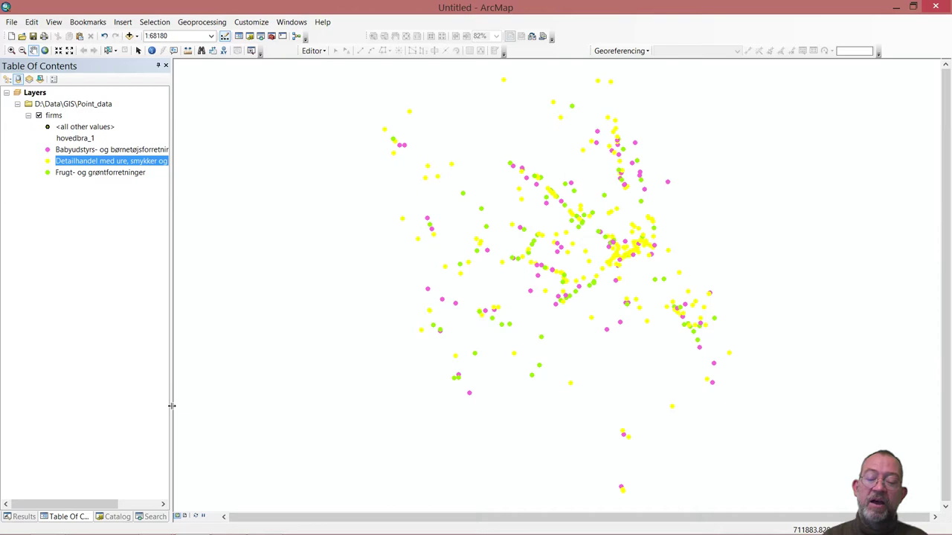
# From the Catalog, open Model 1 in poin_stat.tbx for editing in ModelBuilder
pyautogui.click(108, 518)
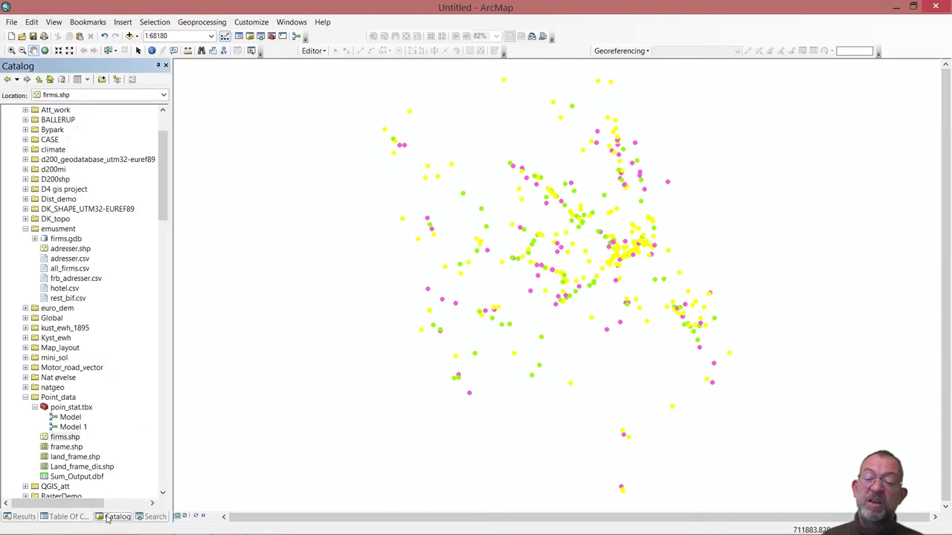
pyautogui.click(78, 429)
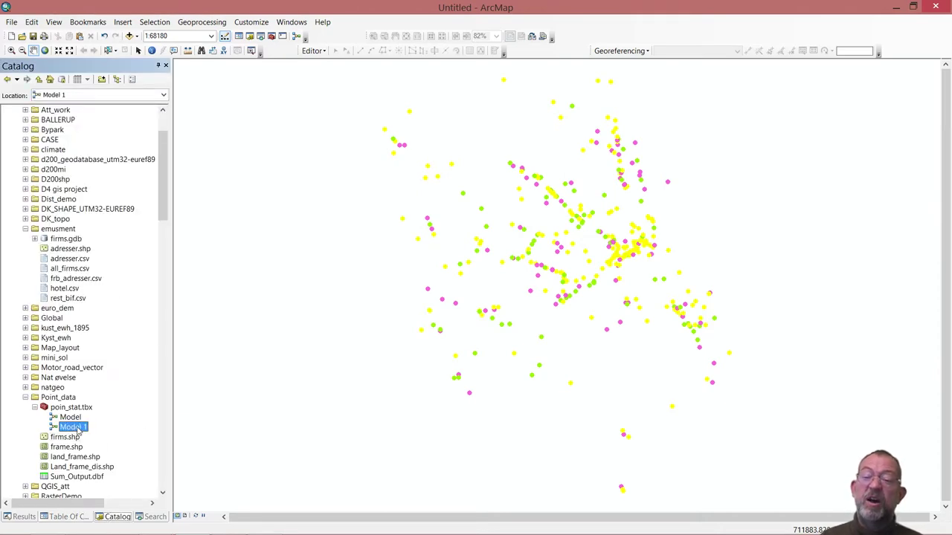
pyautogui.rightClick(77, 429)
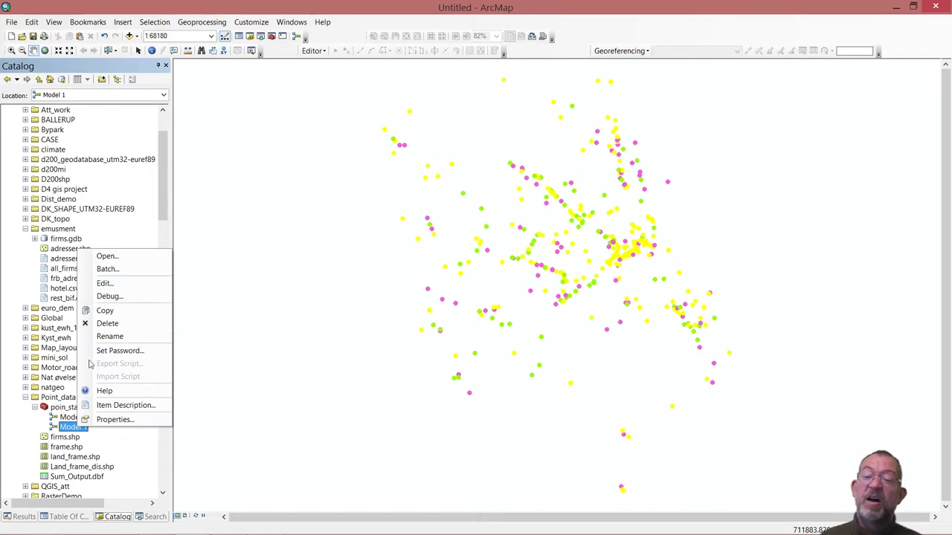
pyautogui.click(112, 287)
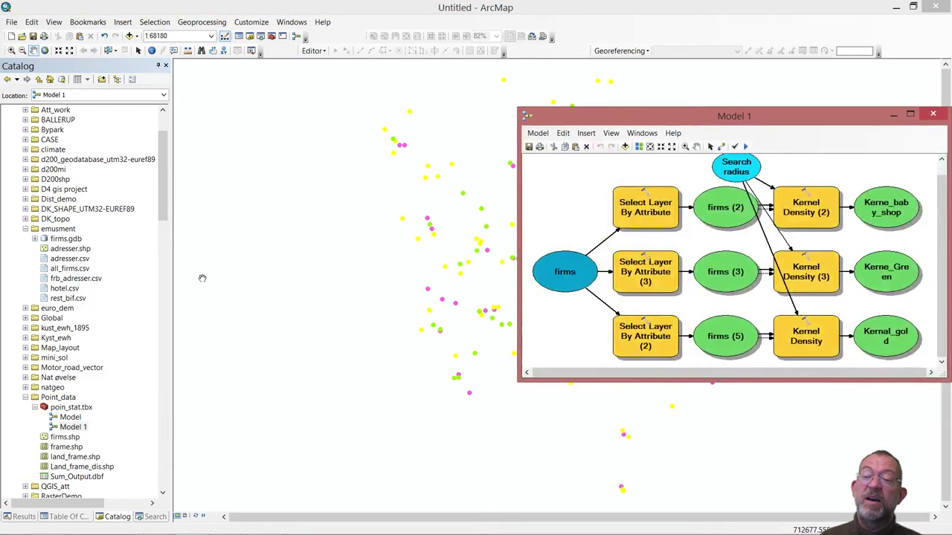
# Centre the ModelBuilder window, delete the Search radius variable and inspect the tool parameters
pyautogui.moveTo(821, 120); pyautogui.dragTo(519, 108)
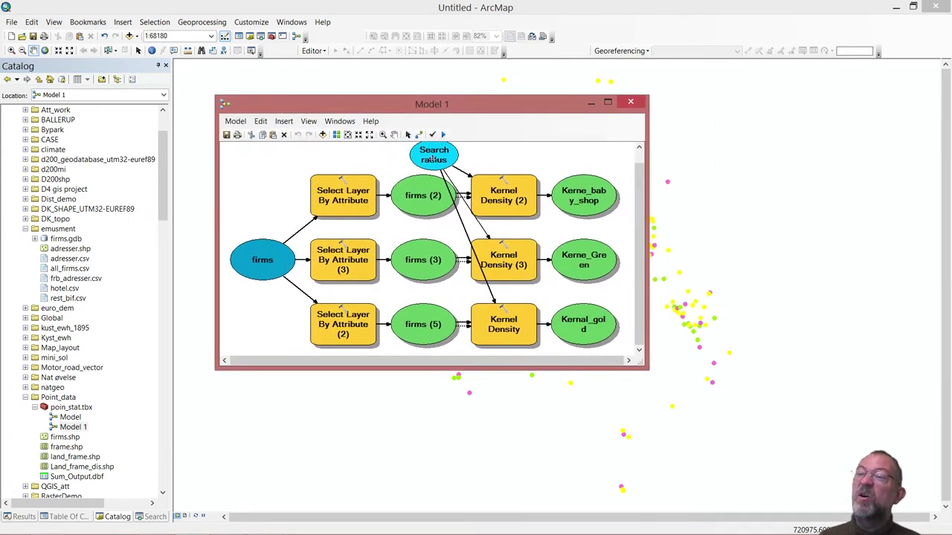
pyautogui.press('Delete')
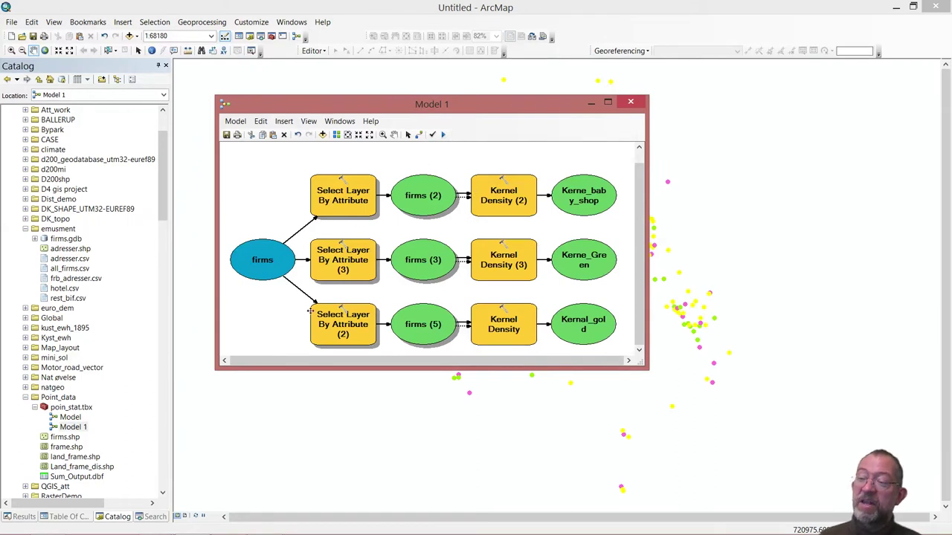
pyautogui.moveTo(328, 208)
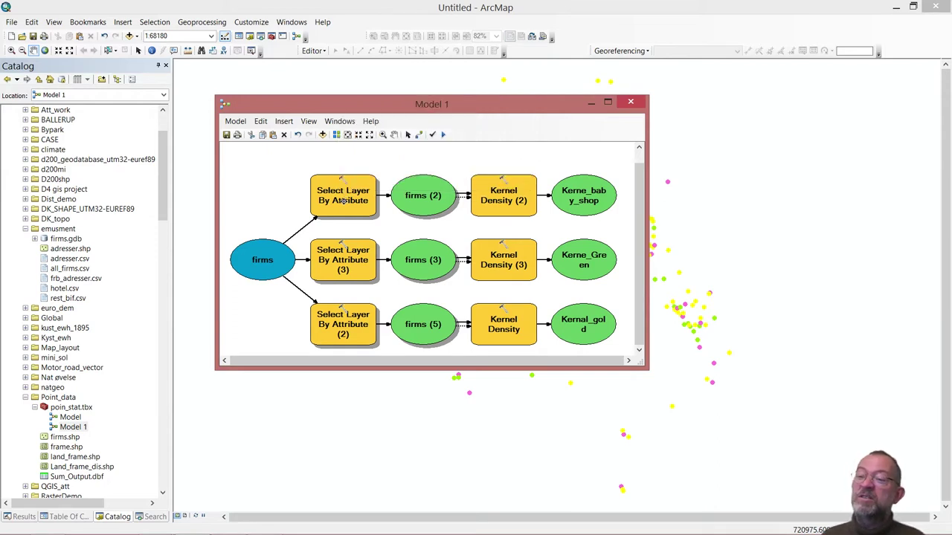
pyautogui.moveTo(347, 253)
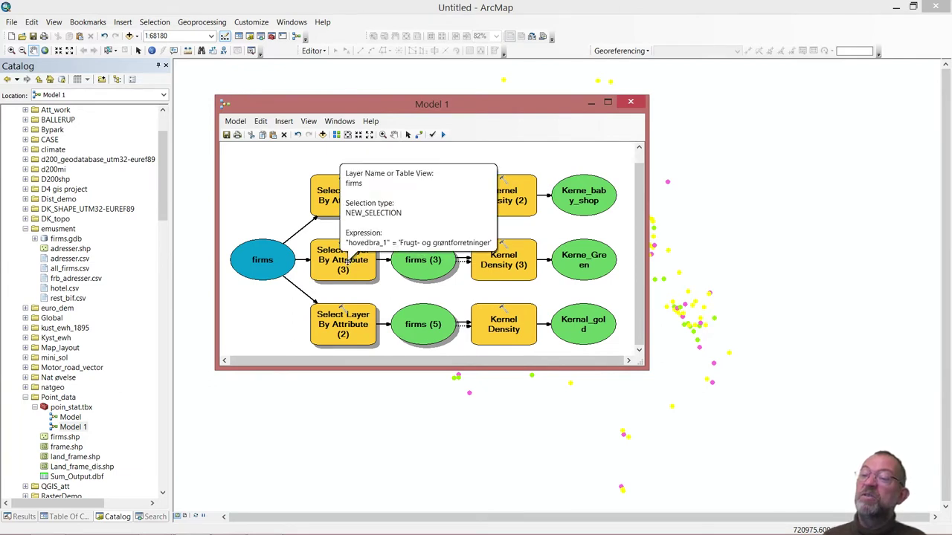
pyautogui.moveTo(344, 331)
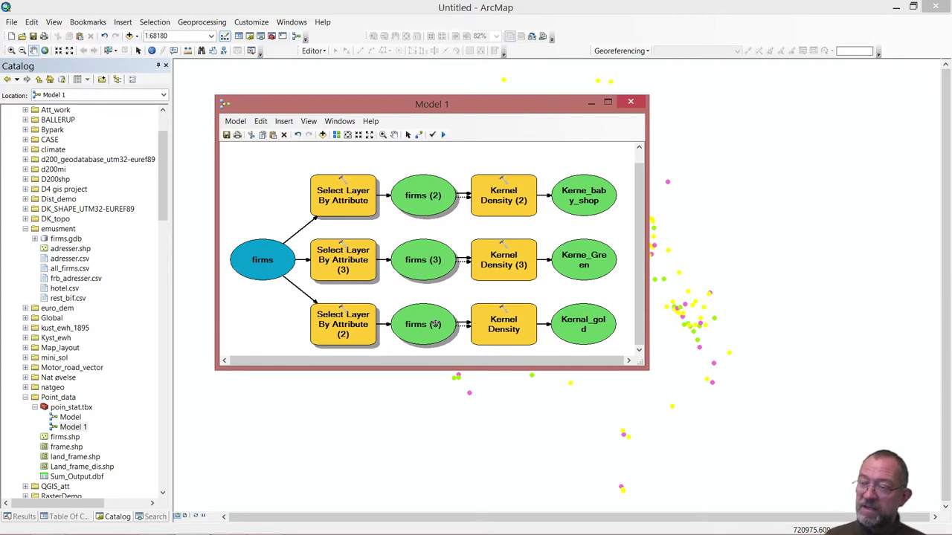
pyautogui.moveTo(499, 206)
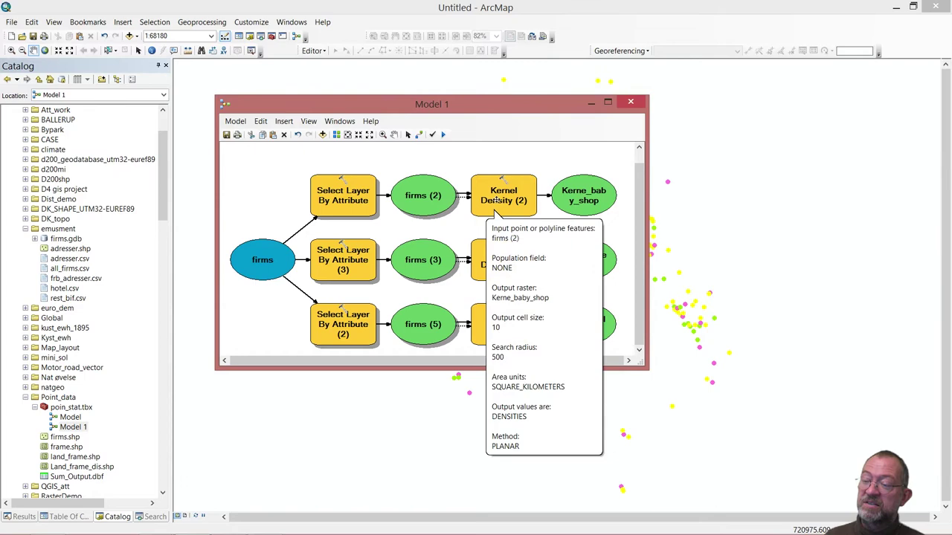
pyautogui.doubleClick(495, 199)
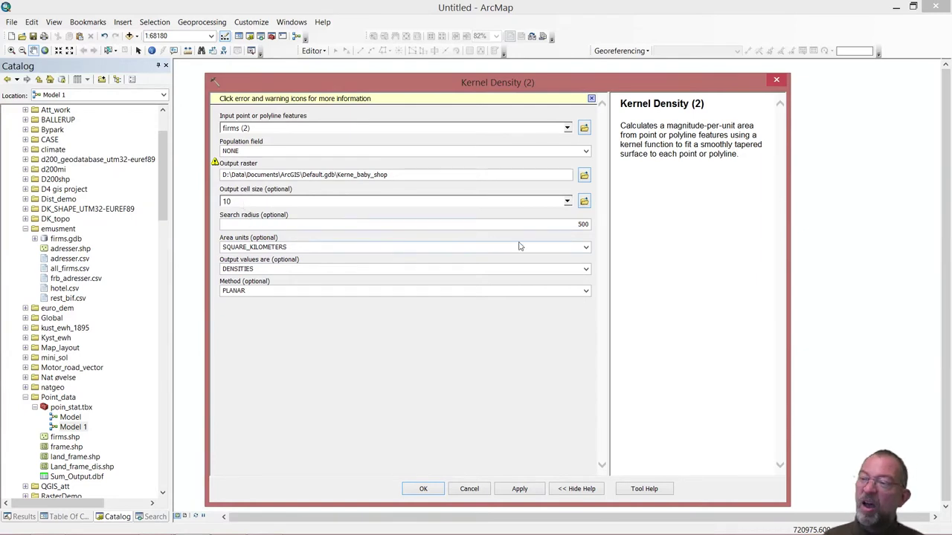
pyautogui.click(469, 488)
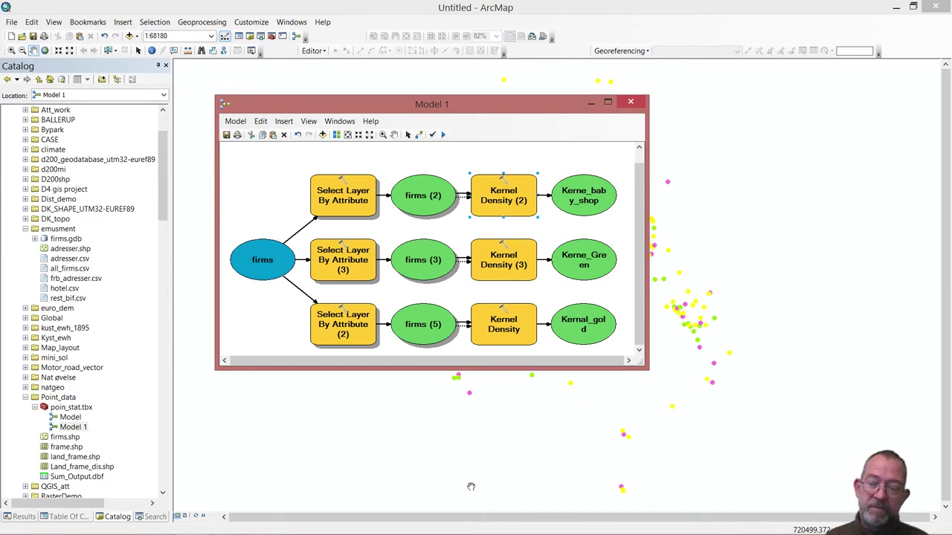
# Turn Kernel Density (2)'s Search radius parameter into a model variable
pyautogui.rightClick(502, 208)
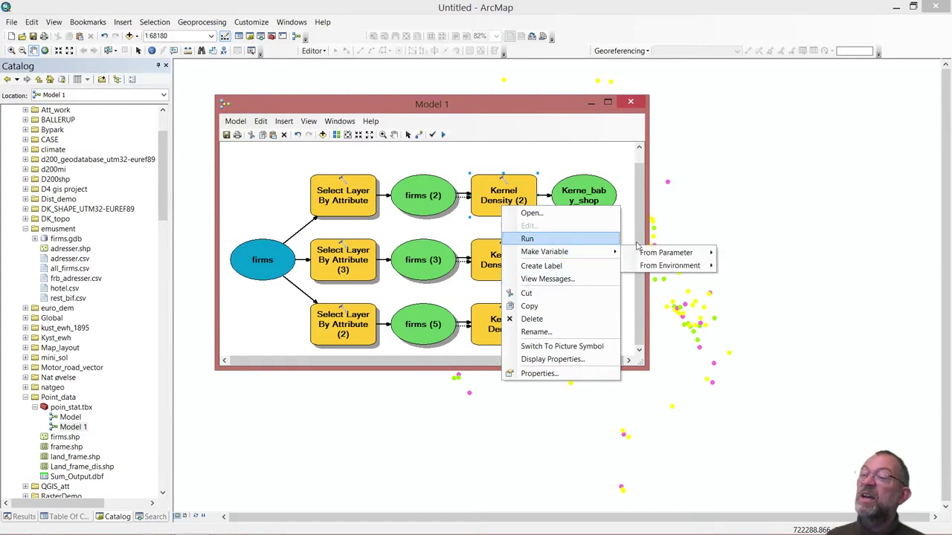
pyautogui.moveTo(614, 254)
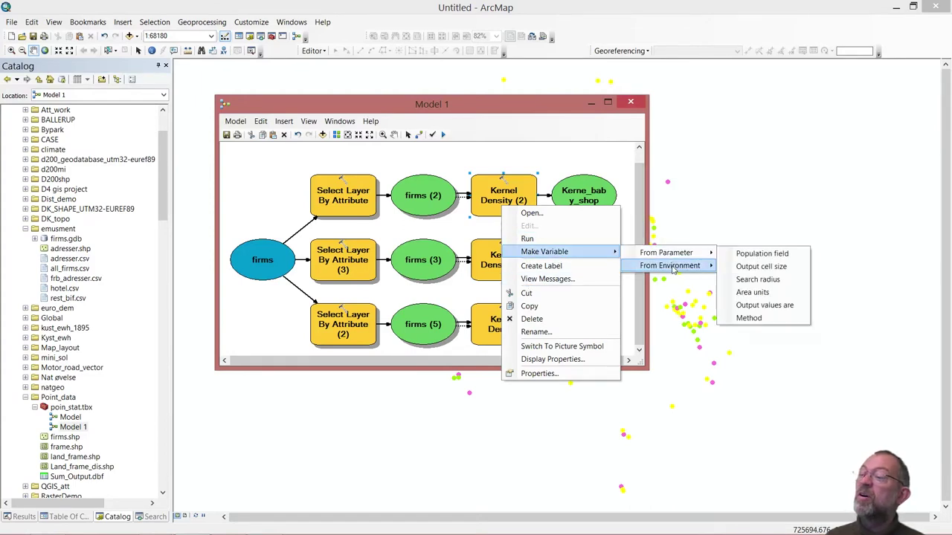
pyautogui.moveTo(684, 256)
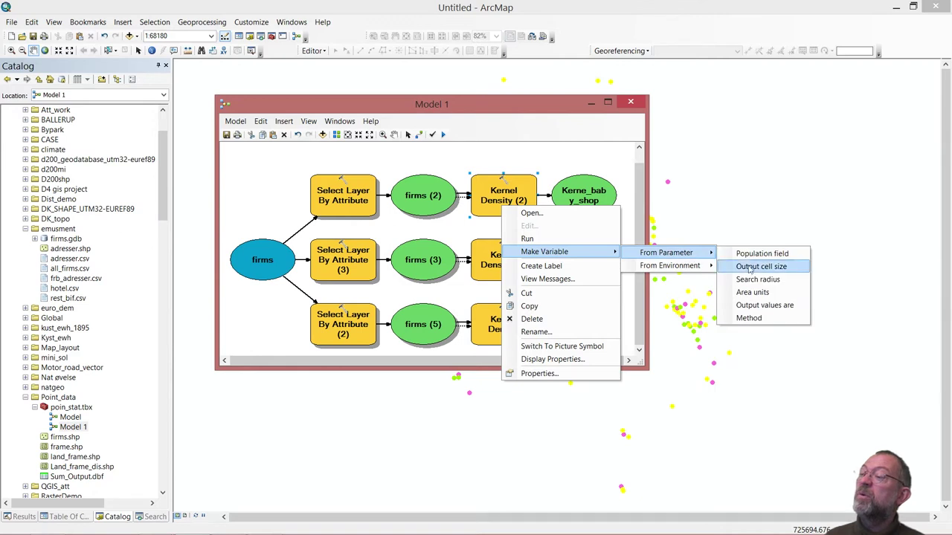
pyautogui.click(773, 279)
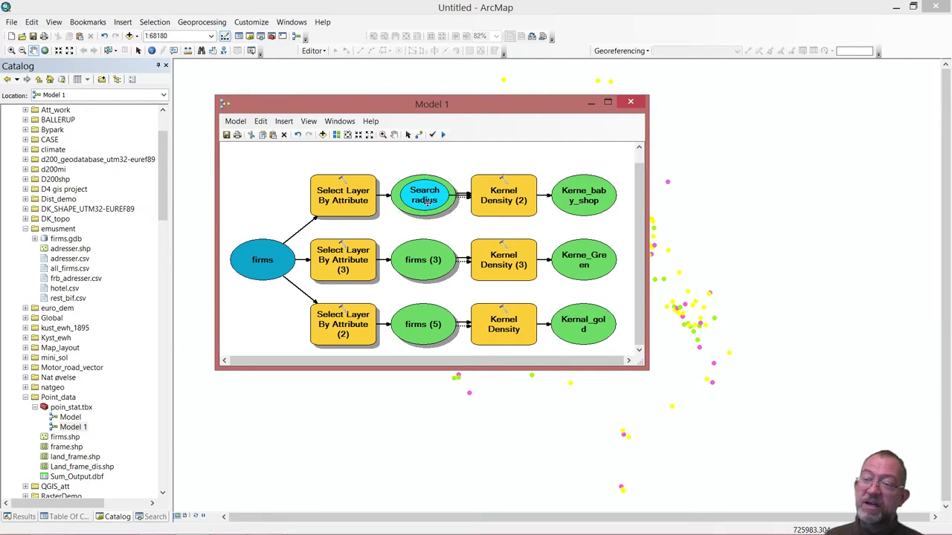
# Place the Search radius variable above firms (2), keeping its value at 500
pyautogui.moveTo(426, 199); pyautogui.dragTo(432, 168)
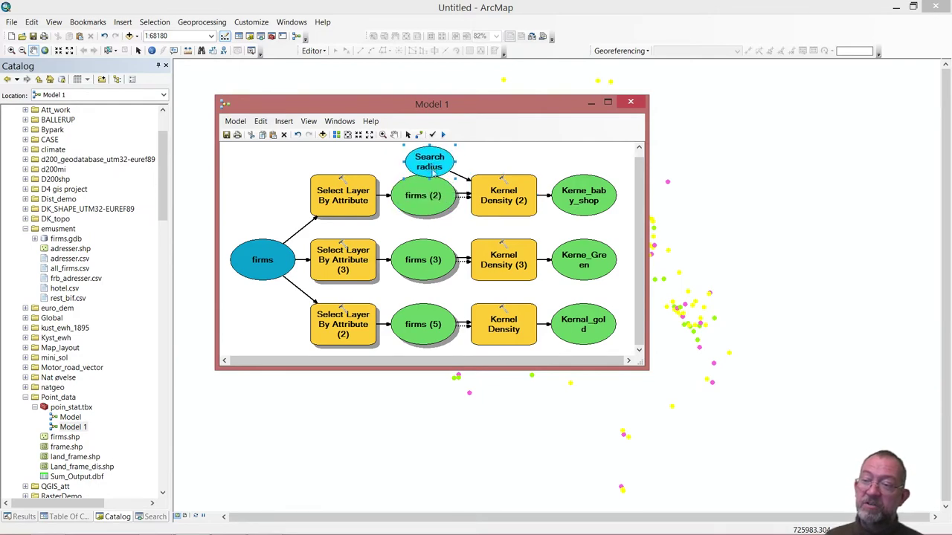
pyautogui.doubleClick(431, 170)
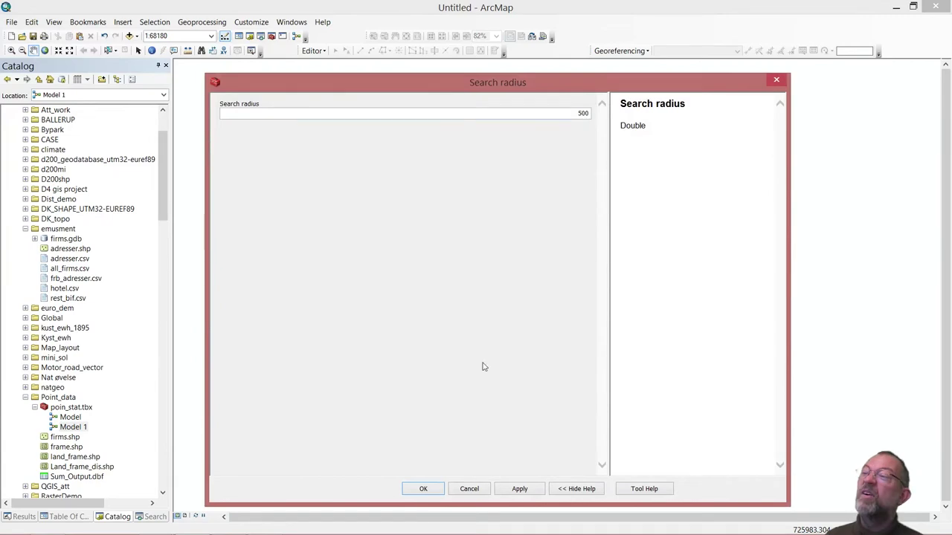
pyautogui.click(422, 488)
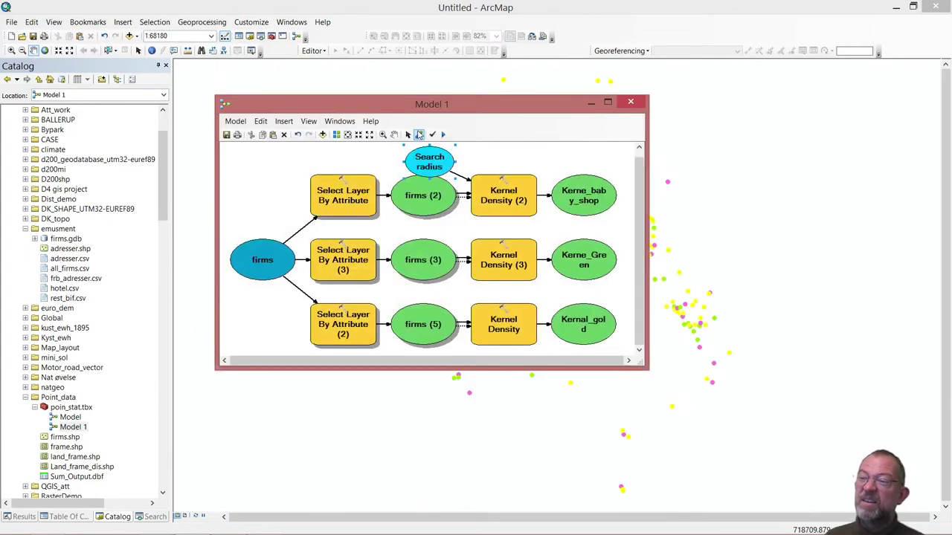
# Link Search radius to Kernel Density (3) and the bottom Kernel Density, set to 400
pyautogui.moveTo(431, 168)
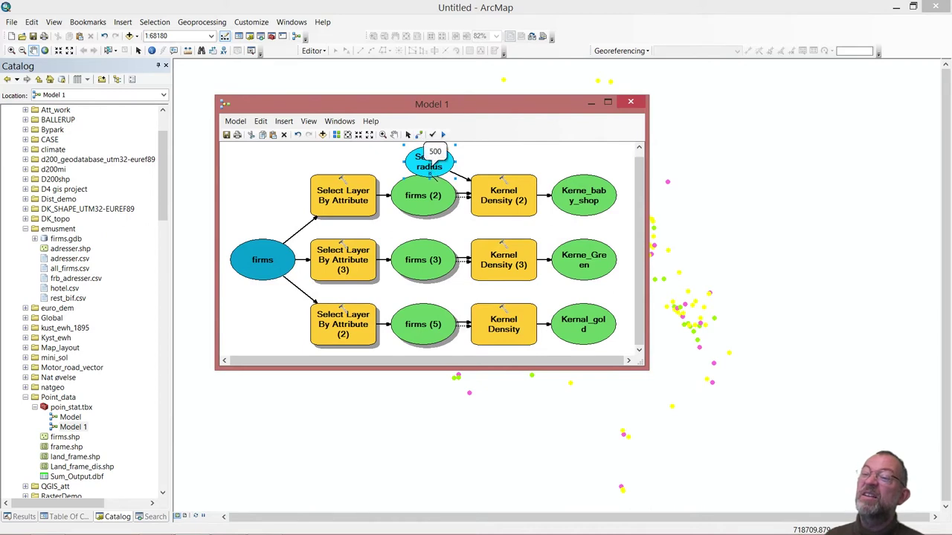
pyautogui.moveTo(429, 170); pyautogui.dragTo(510, 259)
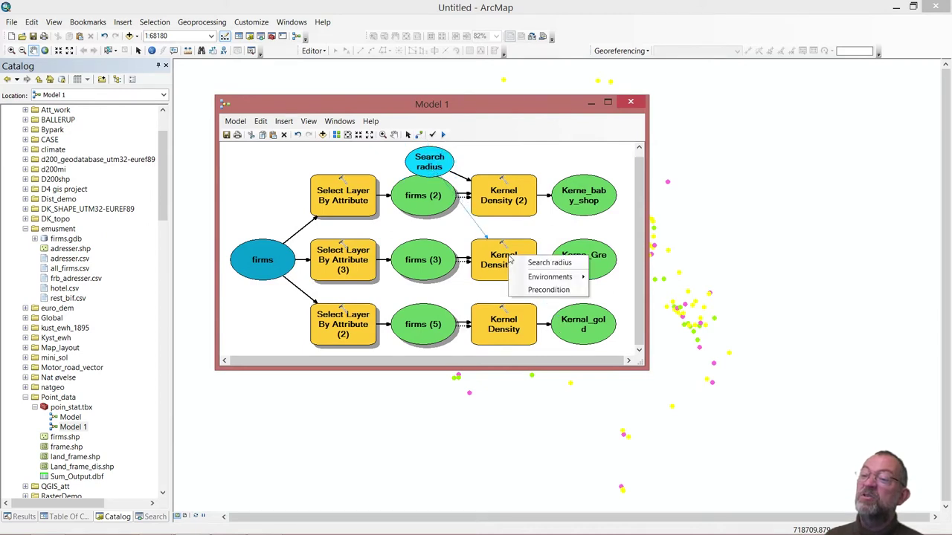
pyautogui.click(550, 263)
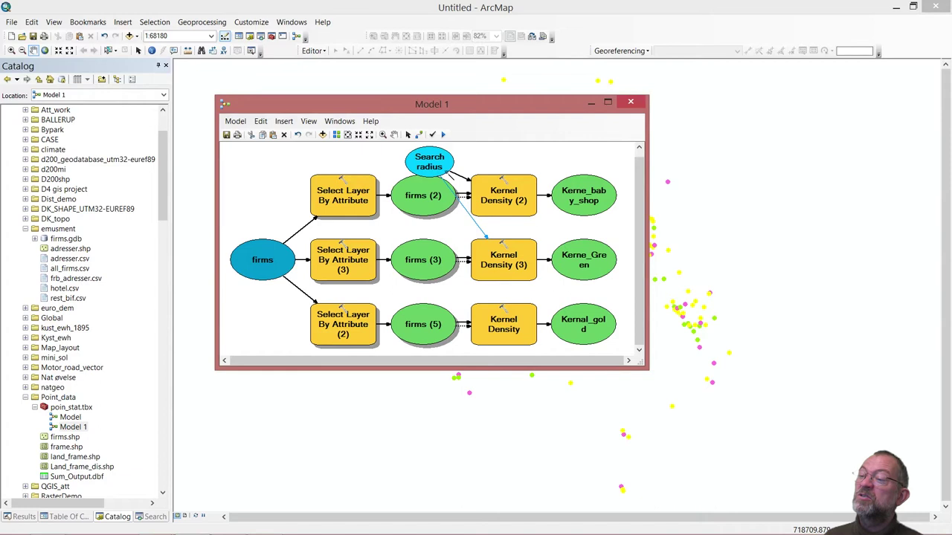
pyautogui.moveTo(431, 169); pyautogui.dragTo(500, 317)
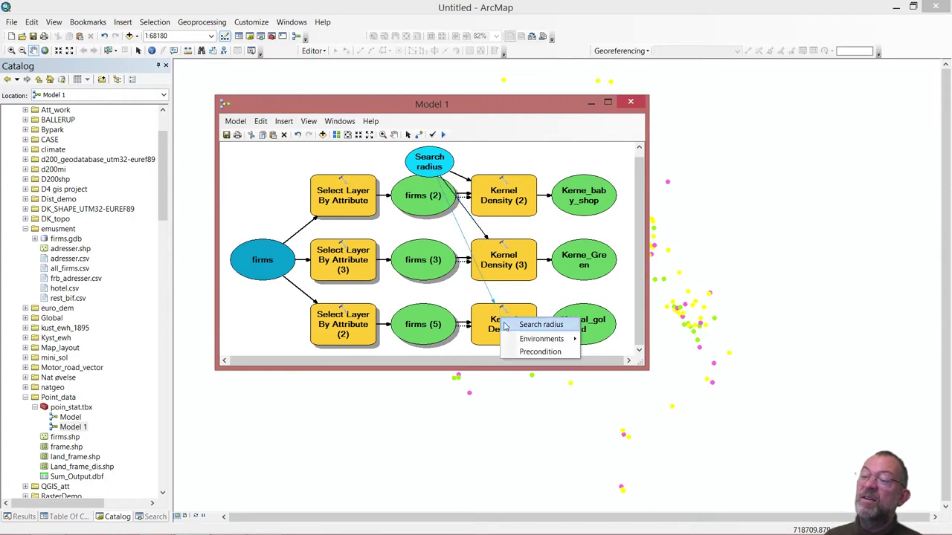
pyautogui.click(540, 325)
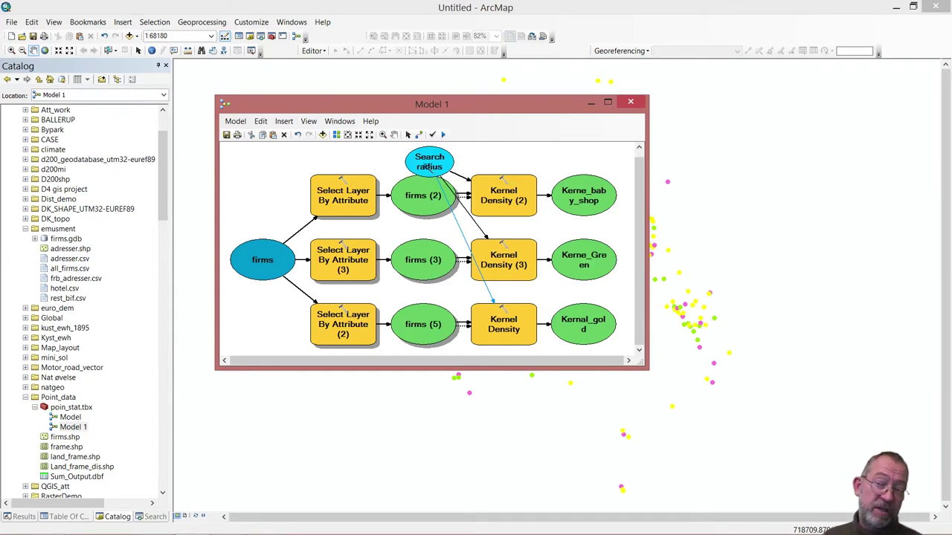
pyautogui.doubleClick(429, 167)
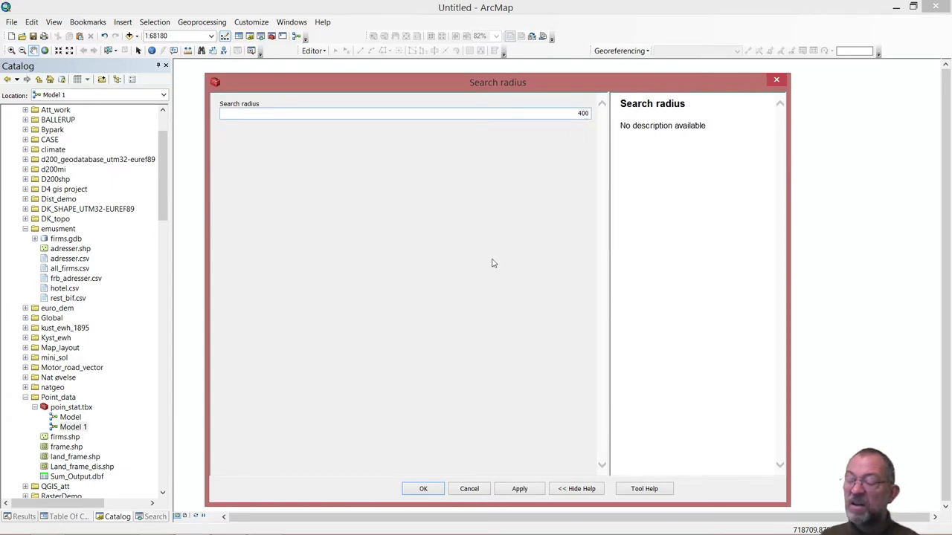
pyautogui.click(423, 488)
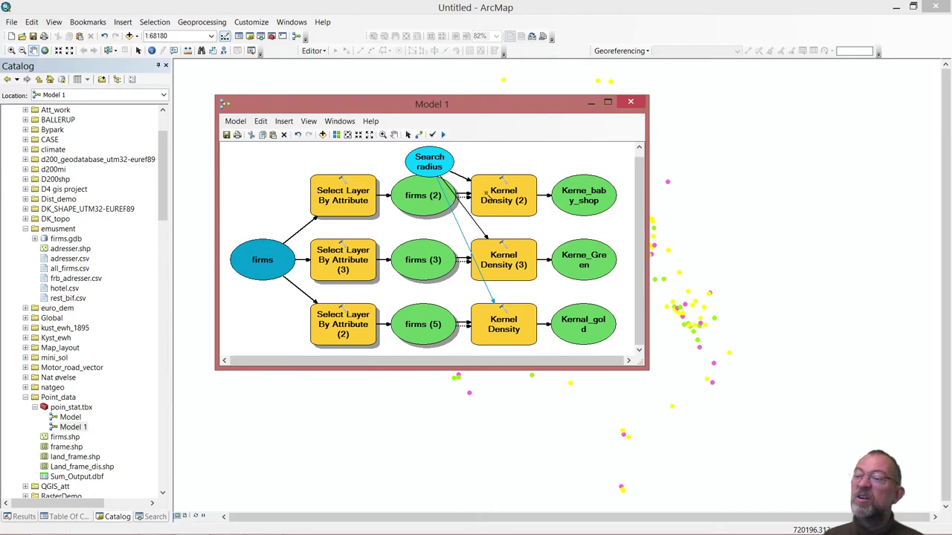
# Check Kernel Density (2)'s Make Variable options without creating another variable
pyautogui.rightClick(502, 198)
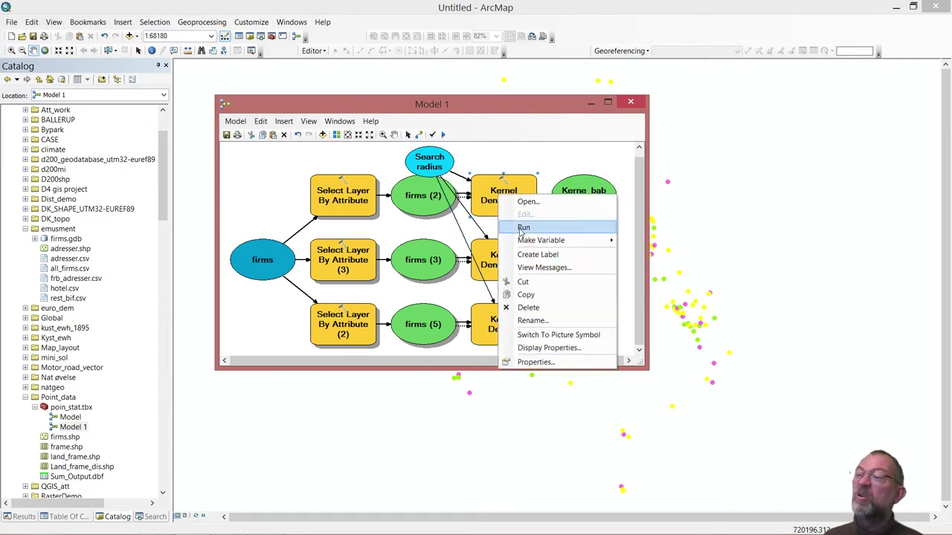
pyautogui.moveTo(536, 240)
pyautogui.moveTo(651, 245)
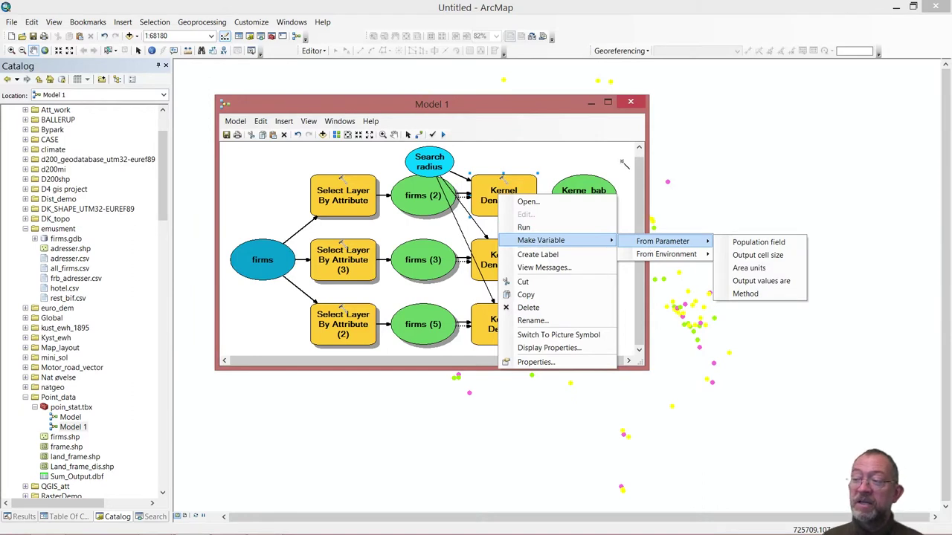
pyautogui.click(573, 143)
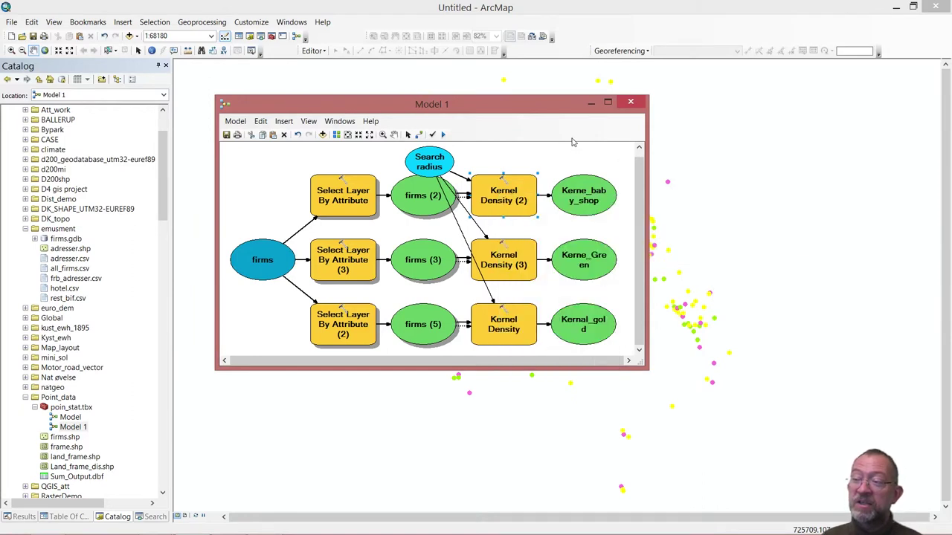
# Change the shared Search radius variable's value from 400 to 500
pyautogui.doubleClick(440, 168)
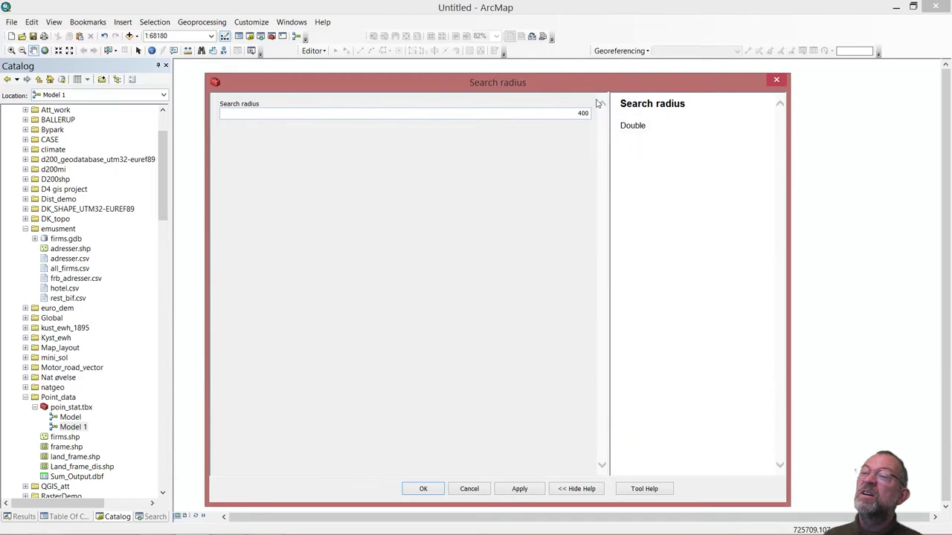
pyautogui.click(578, 115)
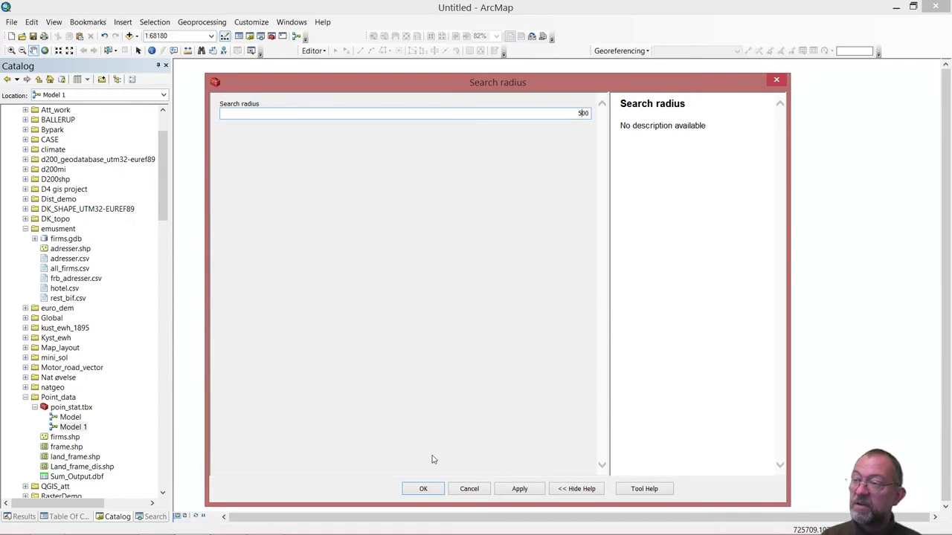
pyautogui.click(423, 489)
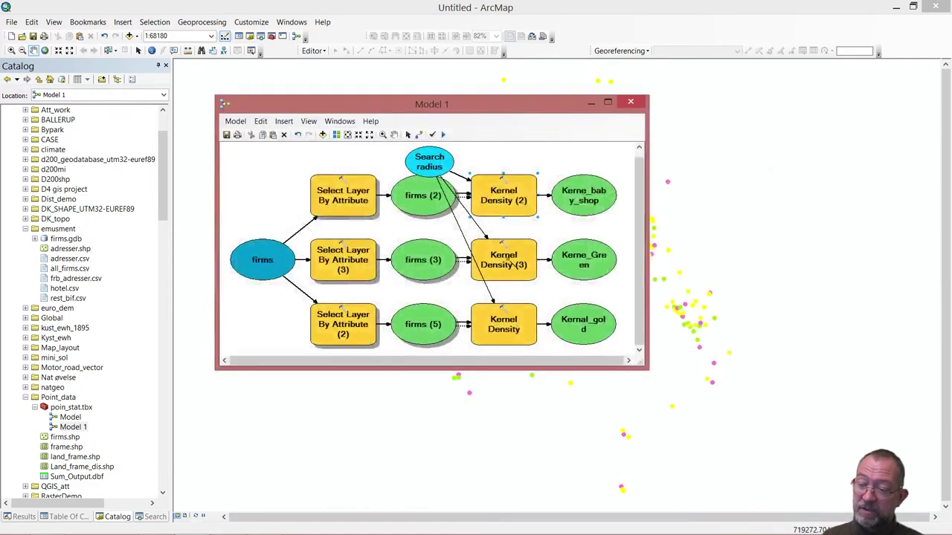
pyautogui.click(235, 121)
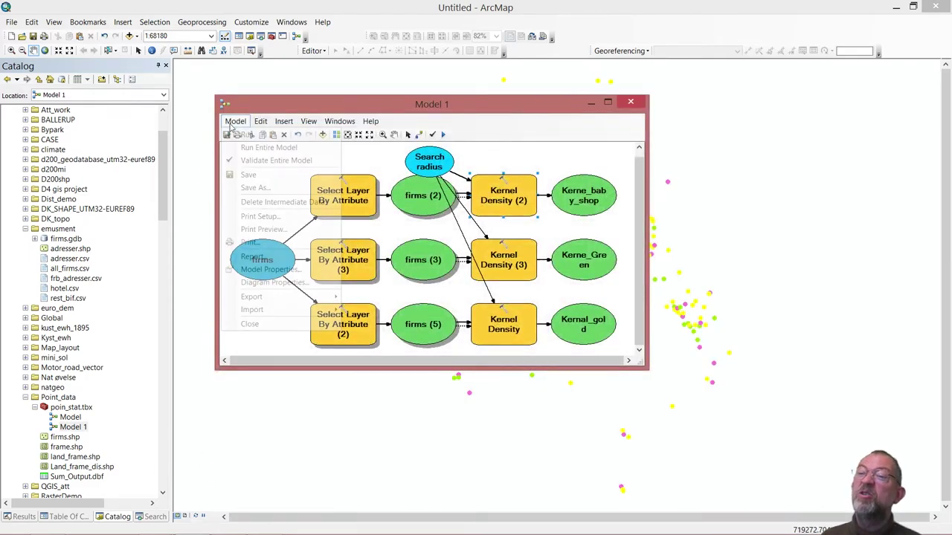
# Validate the entire model, then run it to produce the three kernel density surfaces
pyautogui.click(264, 159)
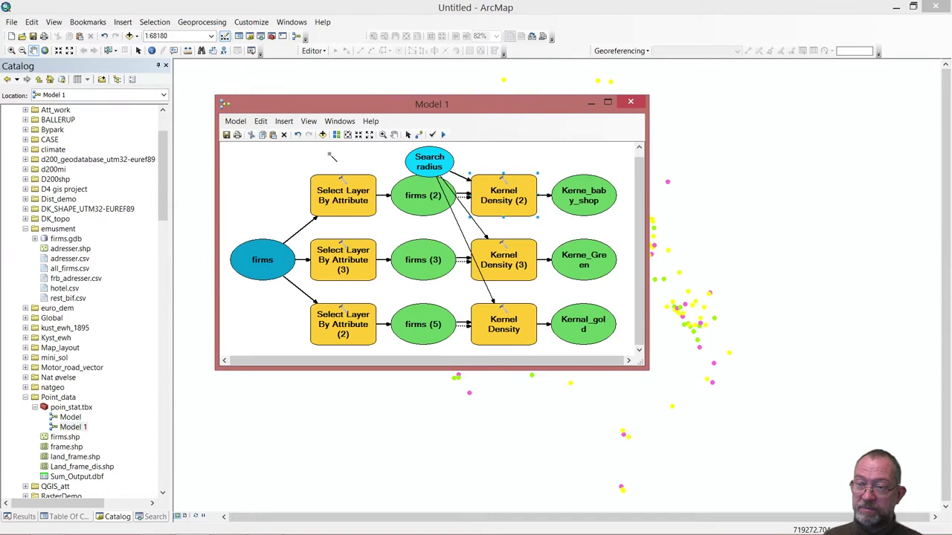
pyautogui.click(235, 120)
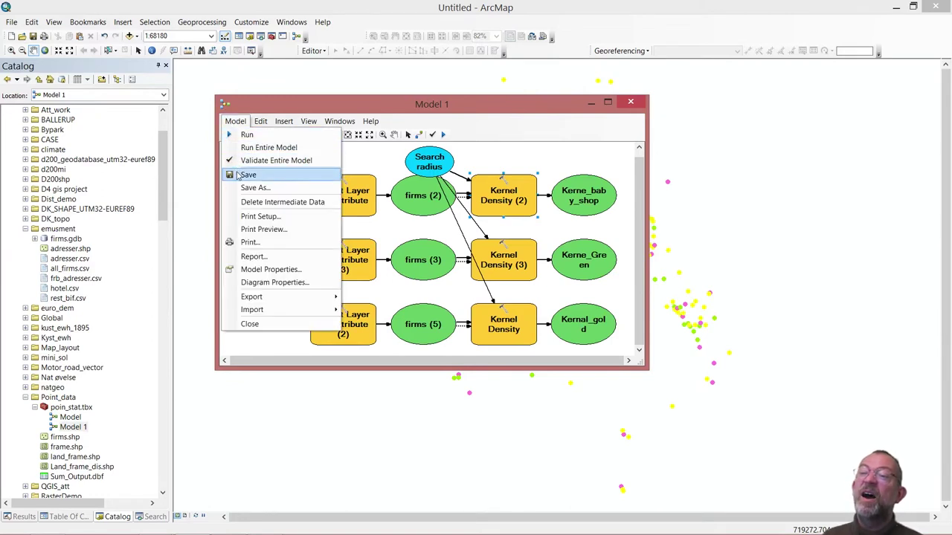
pyautogui.click(247, 149)
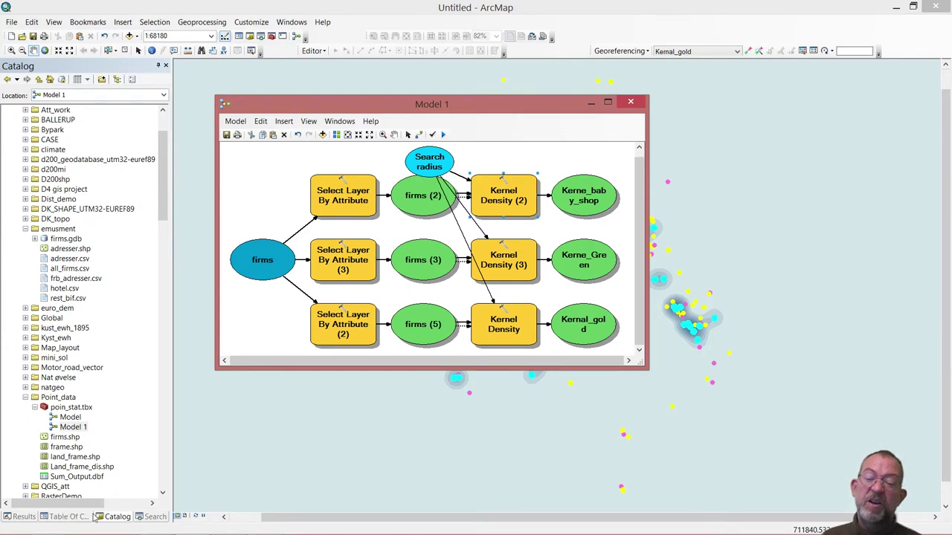
# Show the Table Of Contents, minimize Model 1 and clear the selected firm points
pyautogui.click(67, 518)
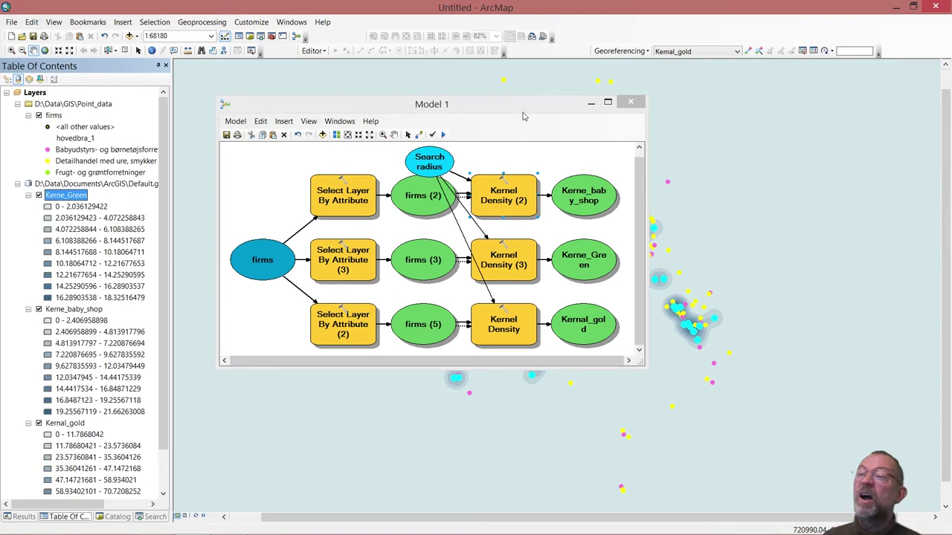
pyautogui.click(591, 103)
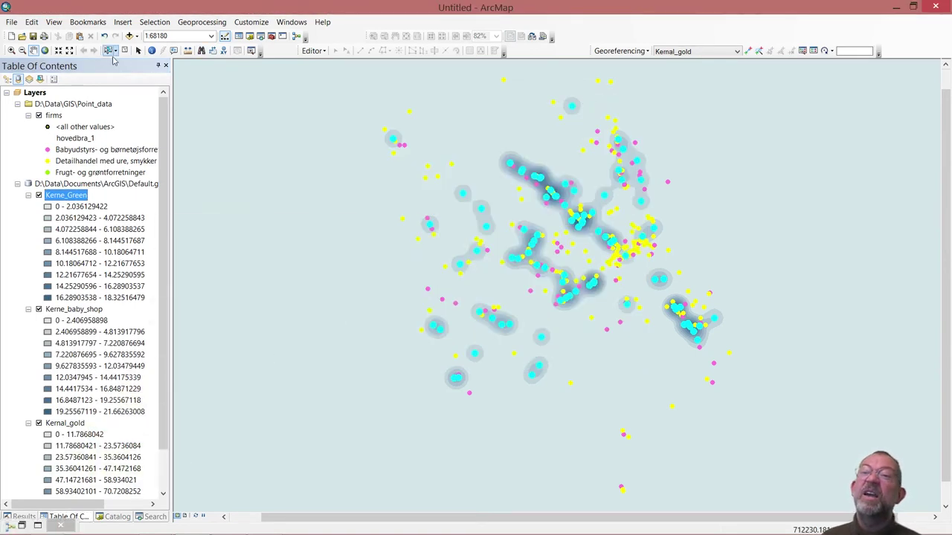
pyautogui.click(123, 52)
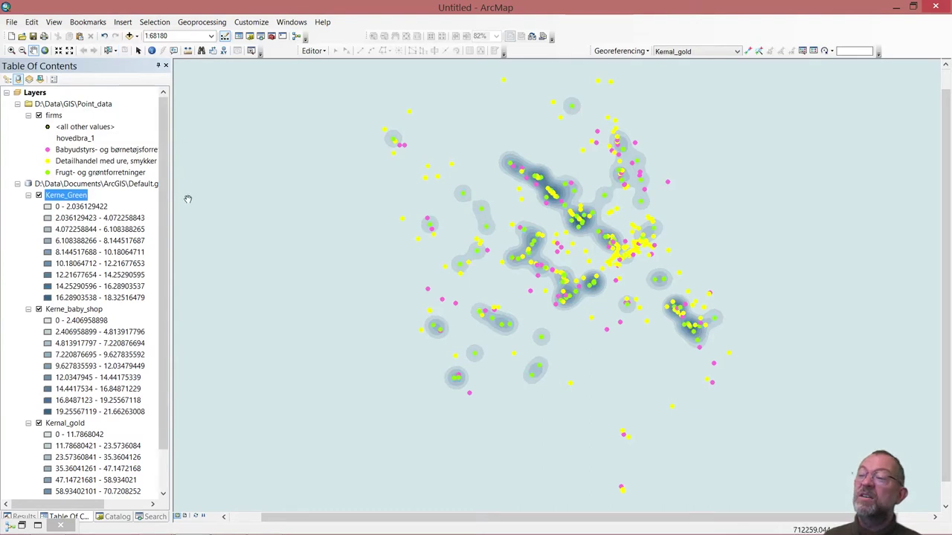
# Hide the firms, Kerne_Green and Kerne_baby_shop layers so only Kernal_gold is drawn
pyautogui.click(38, 115)
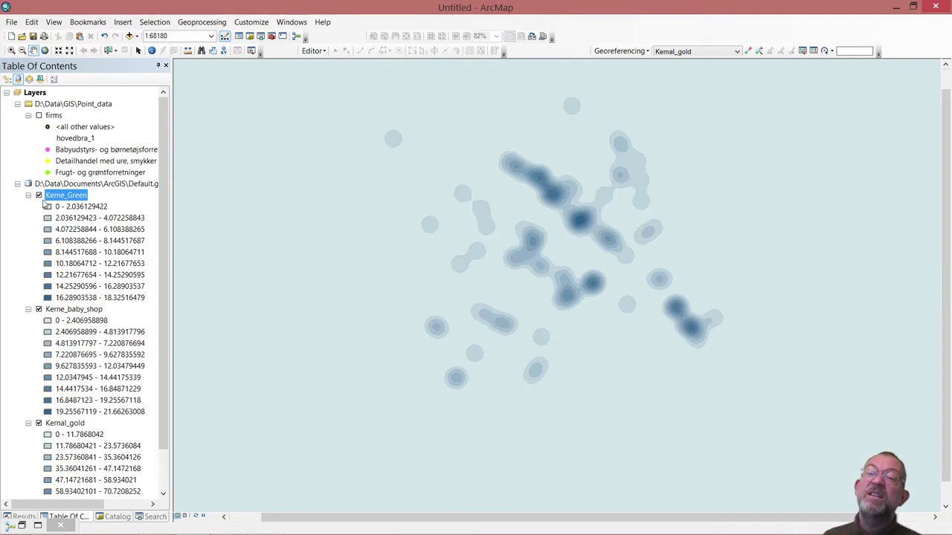
pyautogui.click(40, 195)
pyautogui.click(39, 195)
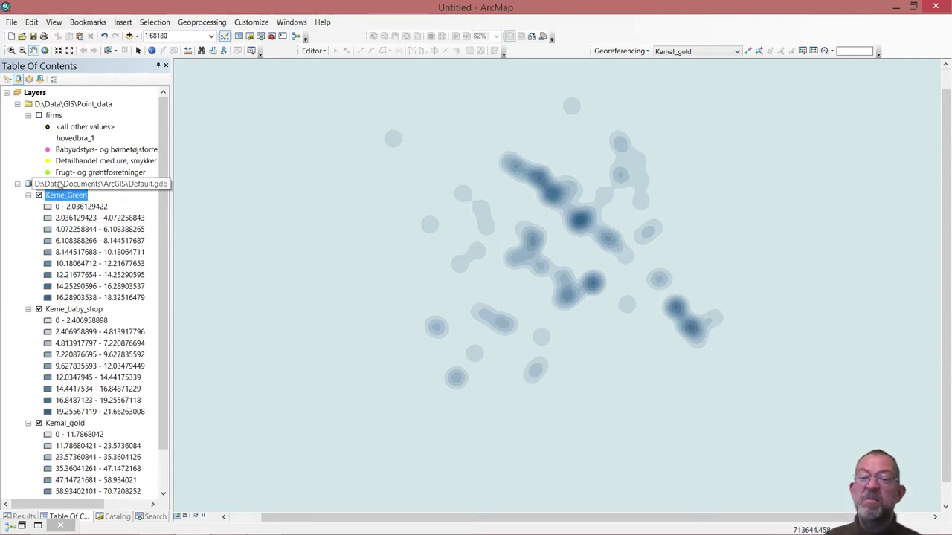
pyautogui.click(38, 195)
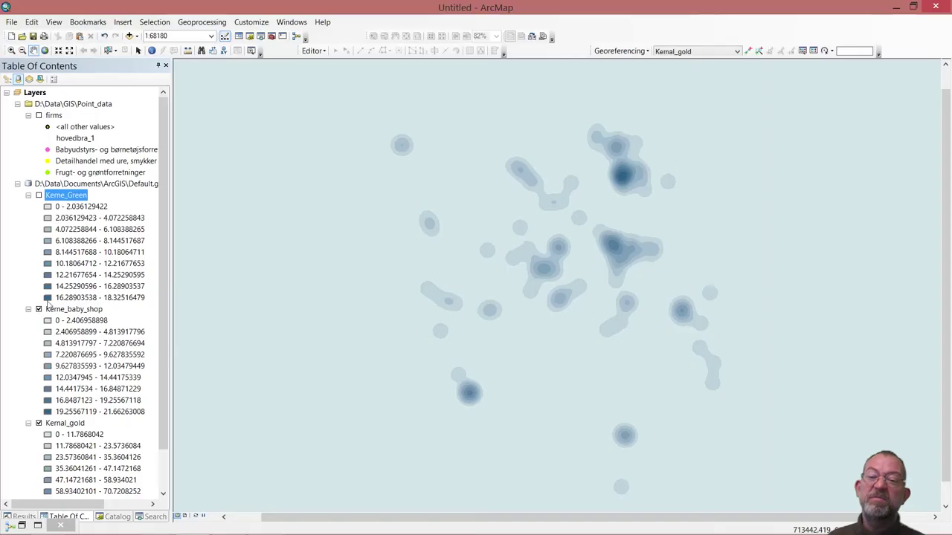
pyautogui.click(38, 309)
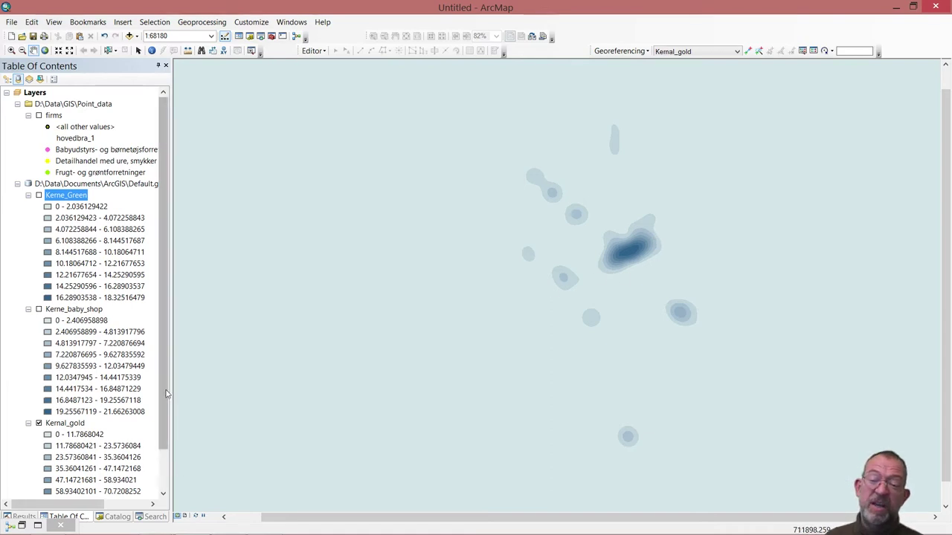
pyautogui.moveTo(165, 398); pyautogui.dragTo(164, 461)
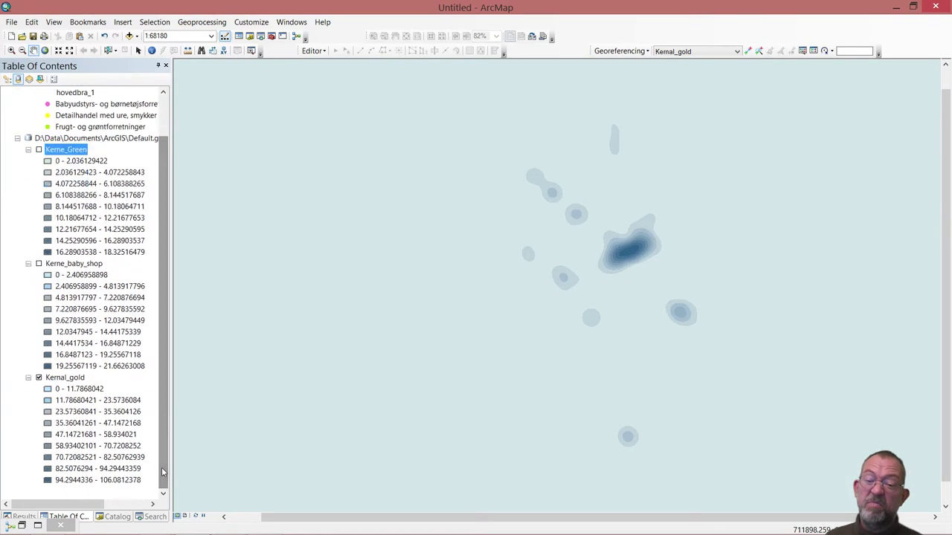
# In Layout View, shrink the frame to the upper right at full extent and paste a copy leftward
pyautogui.click(186, 516)
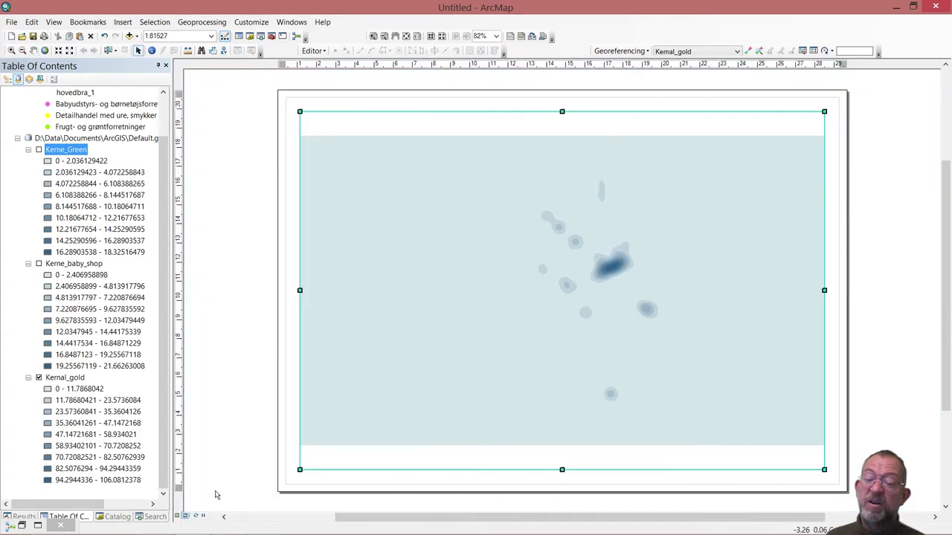
pyautogui.moveTo(300, 470); pyautogui.dragTo(553, 285)
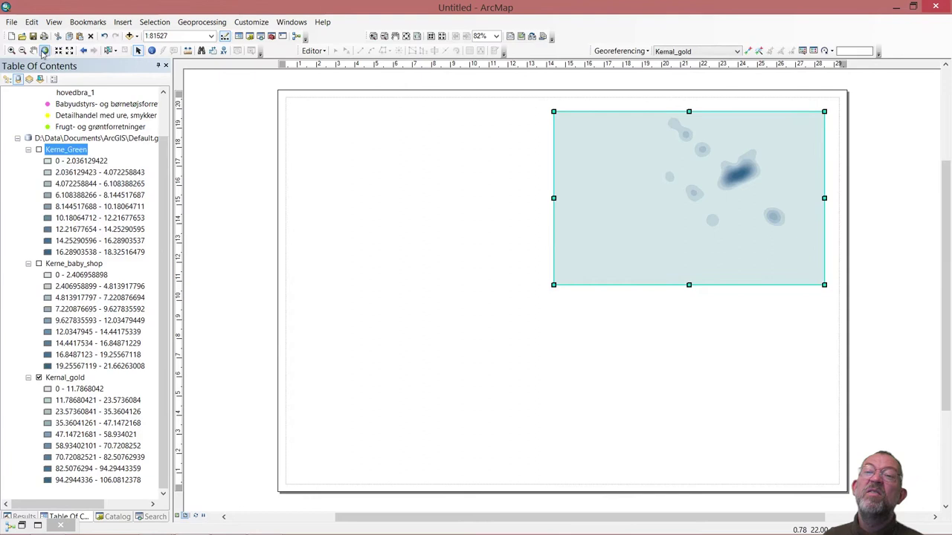
pyautogui.click(45, 50)
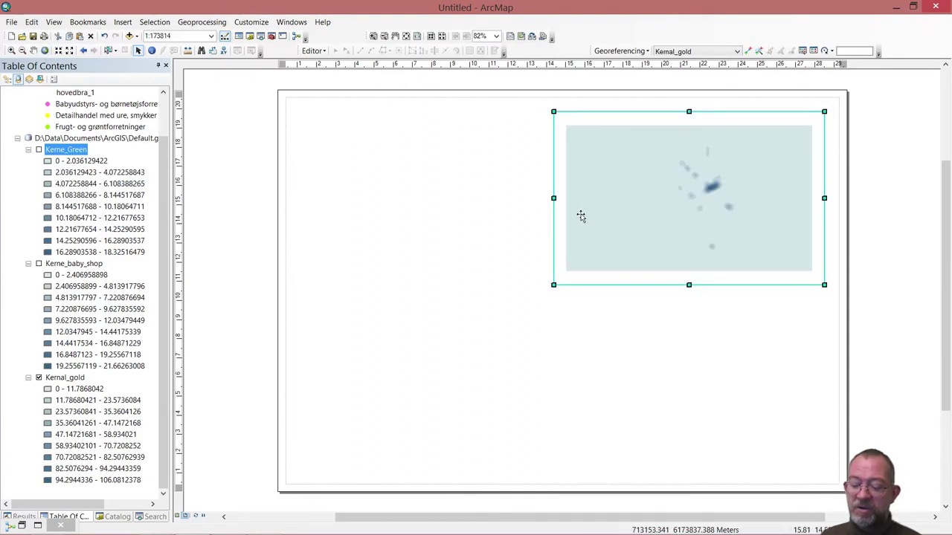
pyautogui.hotkey('ctrl', 'v')
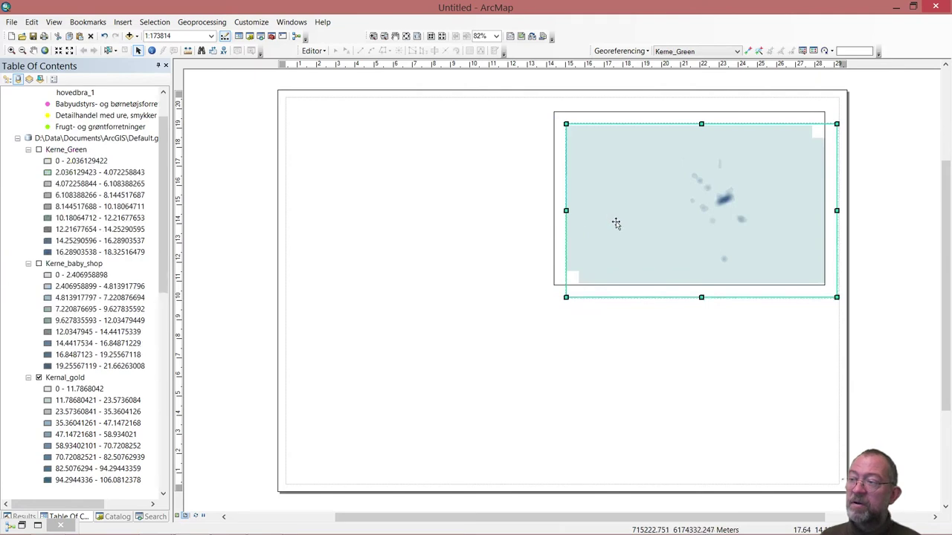
pyautogui.moveTo(616, 223); pyautogui.dragTo(331, 221)
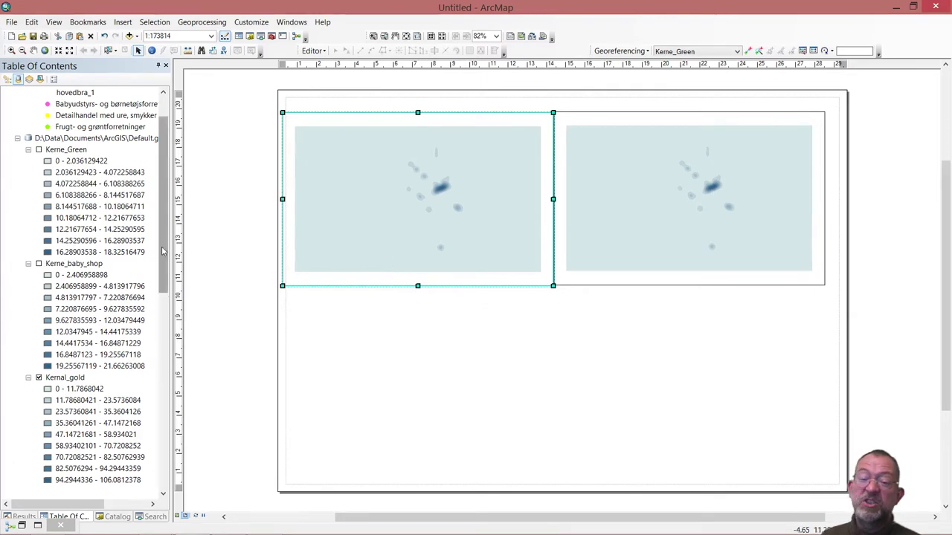
# Show Kerne_baby_shop and hide Kernal_gold in the left map frame
pyautogui.scroll(-7, 164, 362)
pyautogui.moveTo(164, 362); pyautogui.dragTo(167, 467)
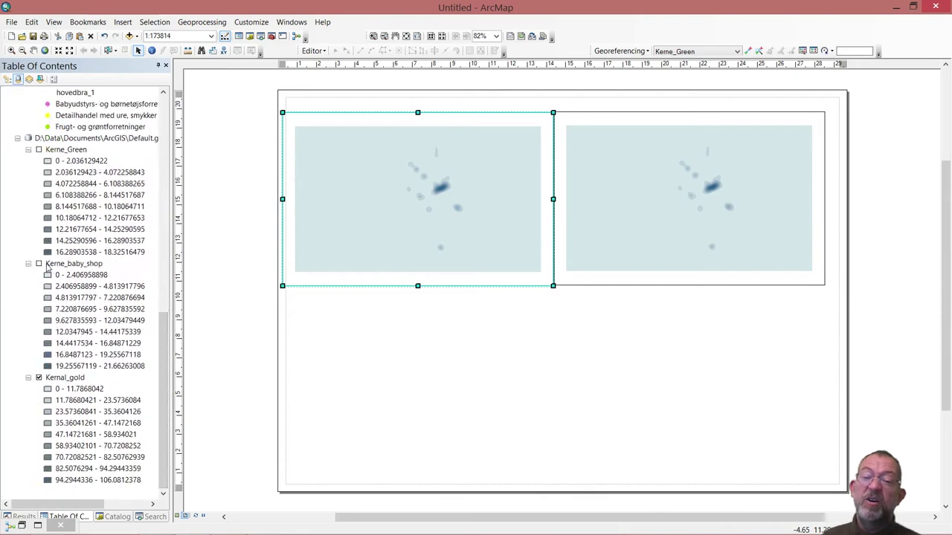
pyautogui.click(38, 264)
pyautogui.click(38, 377)
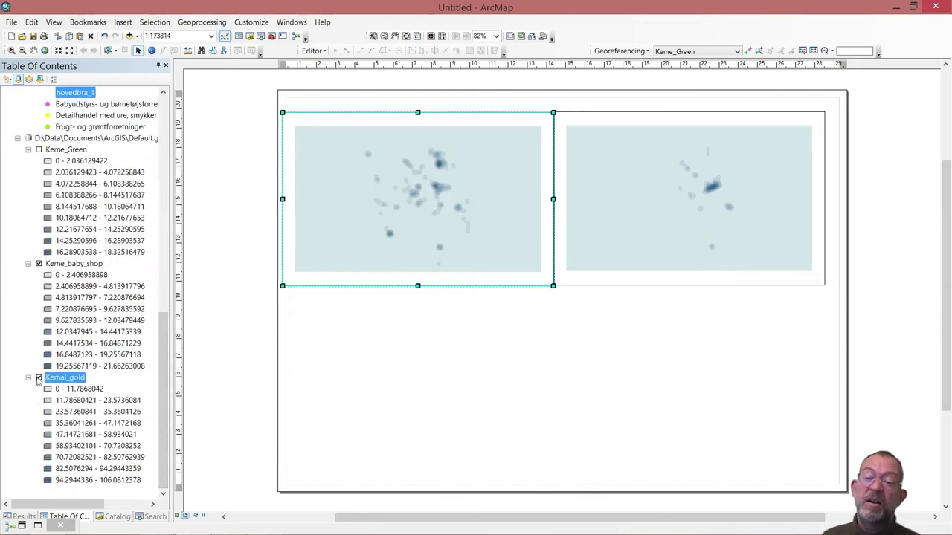
pyautogui.click(39, 377)
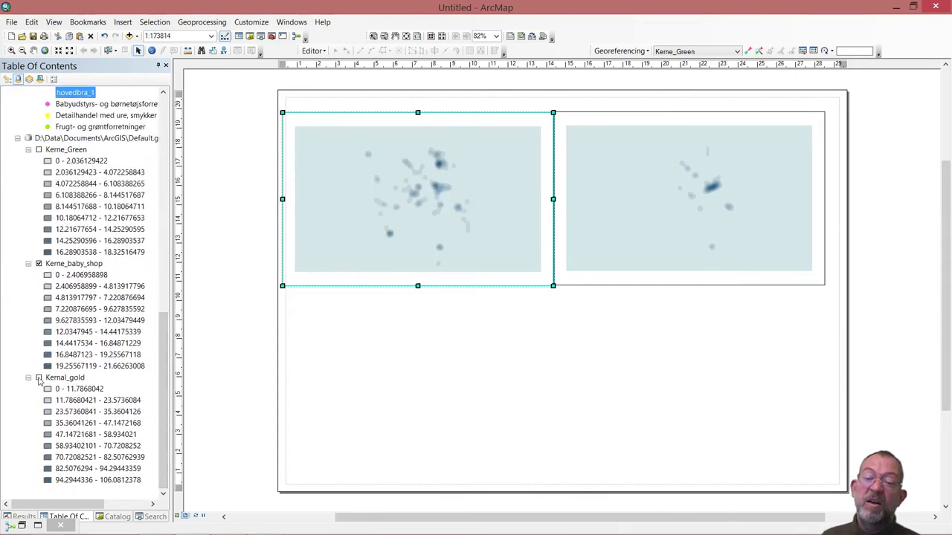
# Paste a copy of the right-hand map frame into the page's lower left
pyautogui.click(431, 263)
pyautogui.hotkey('ctrl', 'v')
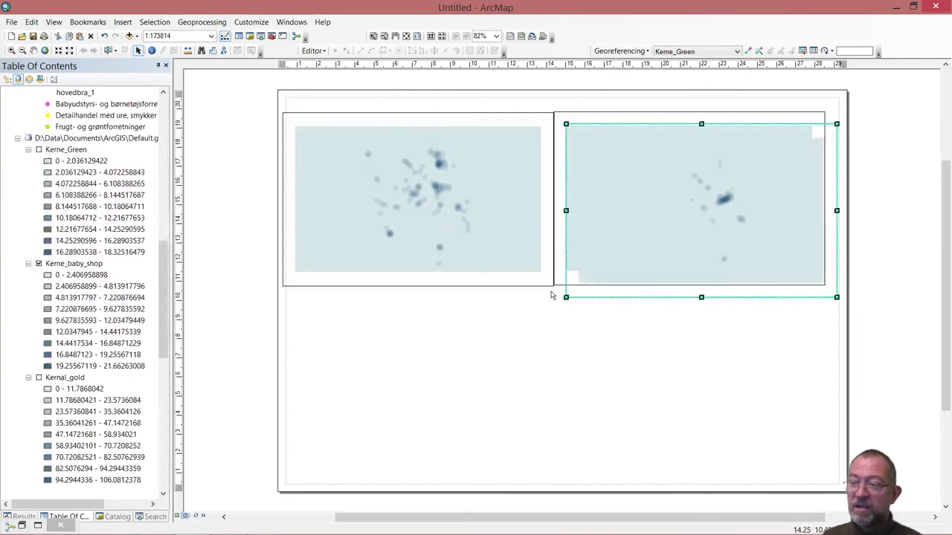
pyautogui.moveTo(662, 239); pyautogui.dragTo(386, 420)
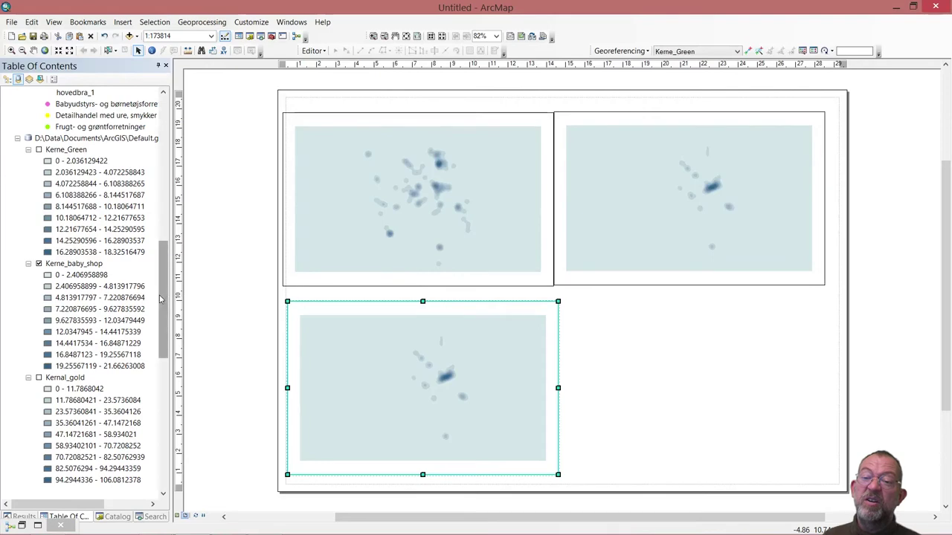
# In the bottom-left frame, hide Kernal_gold and show Kerne_Green
pyautogui.moveTo(163, 301); pyautogui.dragTo(160, 378)
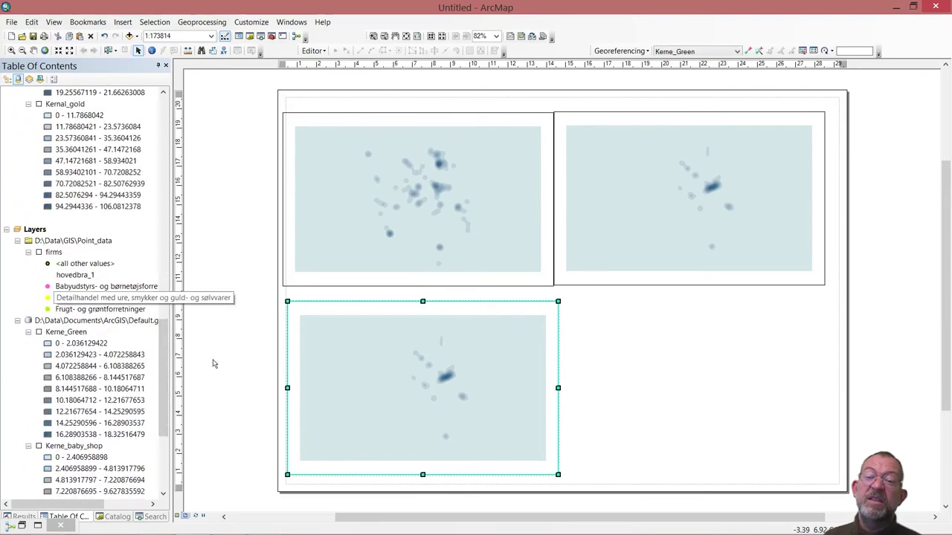
pyautogui.moveTo(164, 408); pyautogui.dragTo(165, 456)
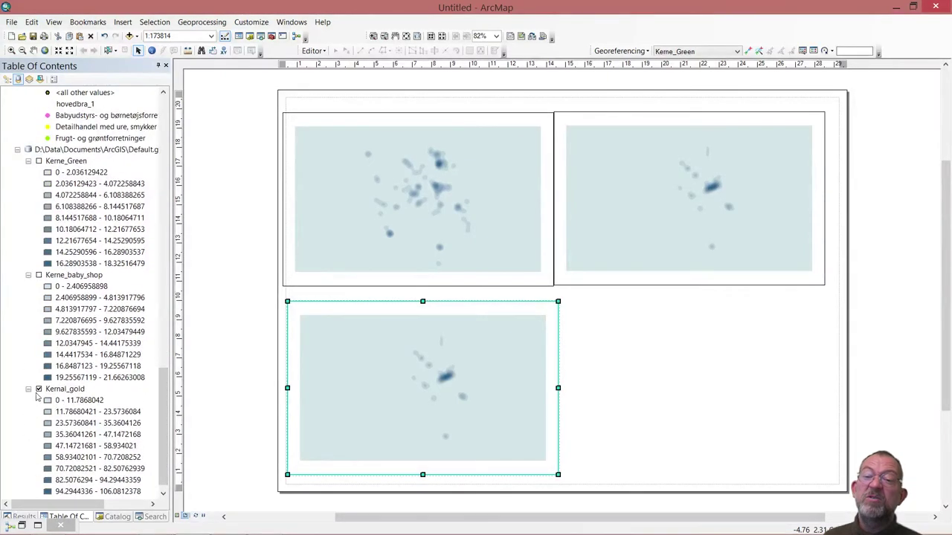
pyautogui.click(39, 389)
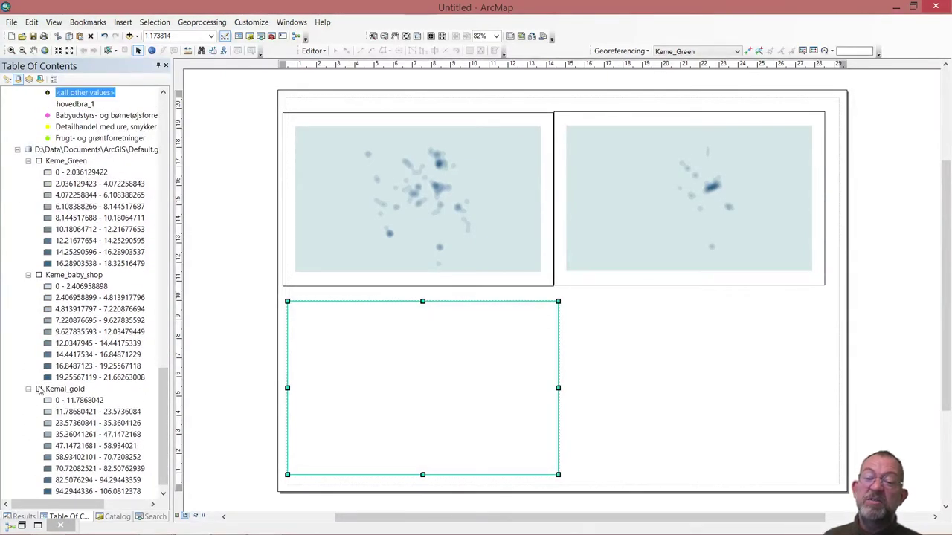
pyautogui.click(39, 161)
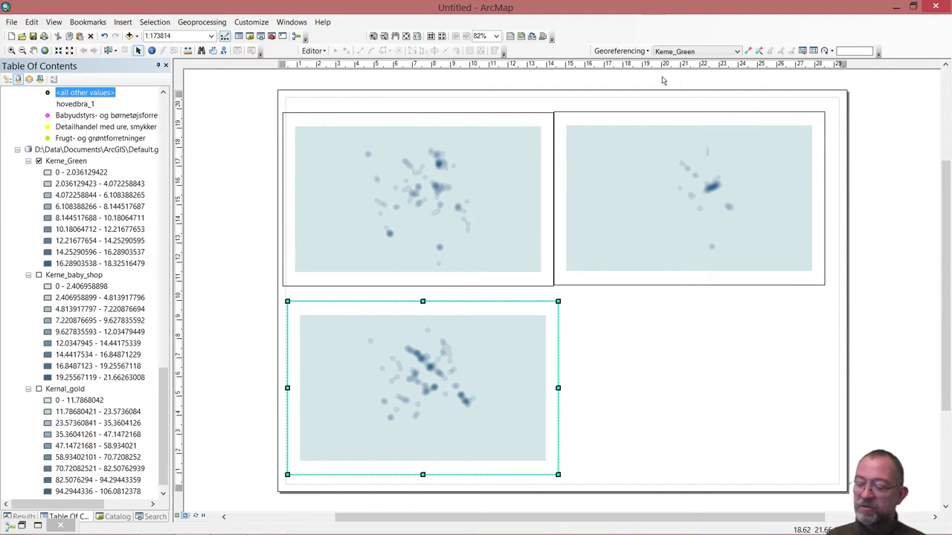
# Duplicate the top-right map frame and move the copy into the empty bottom-right slot
pyautogui.click(707, 139)
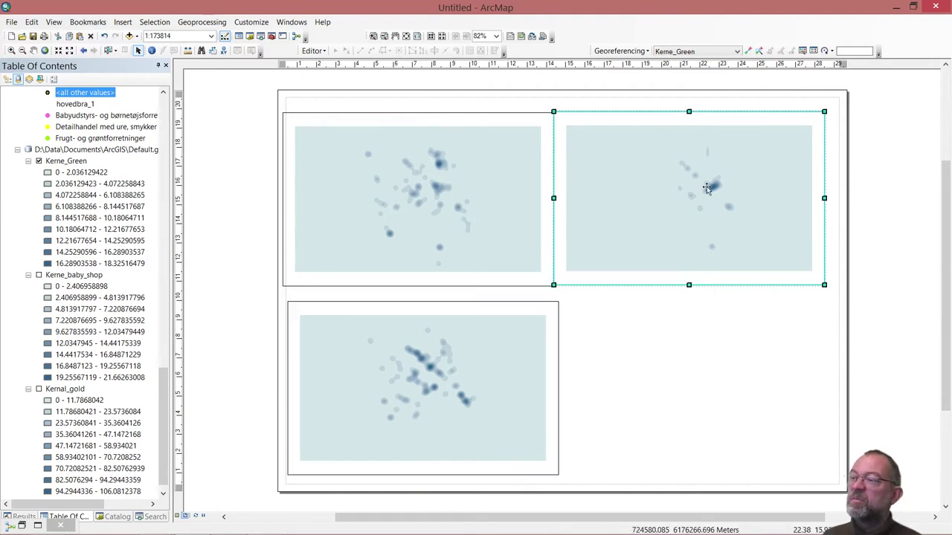
pyautogui.hotkey('ctrl', 'c')
pyautogui.hotkey('ctrl', 'v')
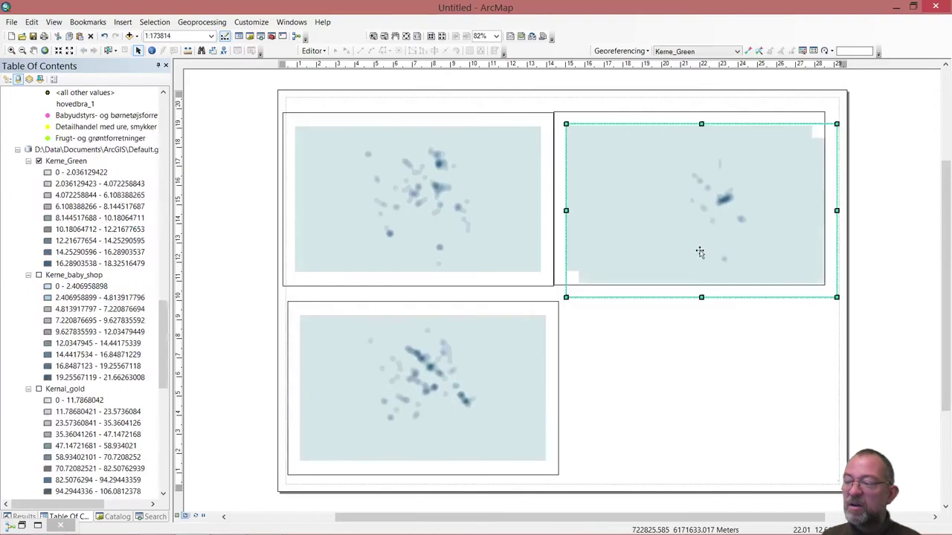
pyautogui.moveTo(706, 228); pyautogui.dragTo(699, 400)
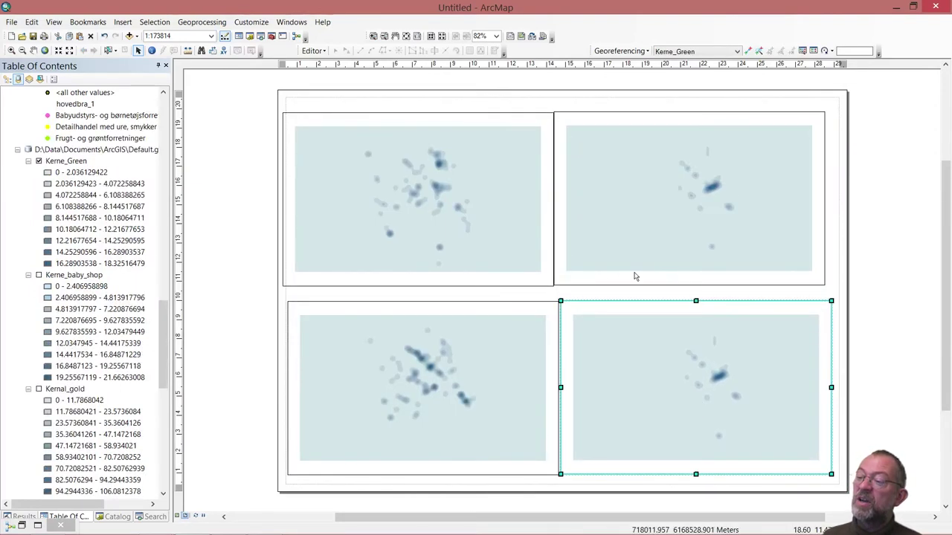
pyautogui.click(557, 239)
# Align the two right-hand frames with Align Center, undoing a misplaced top alignment
pyautogui.click(561, 238)
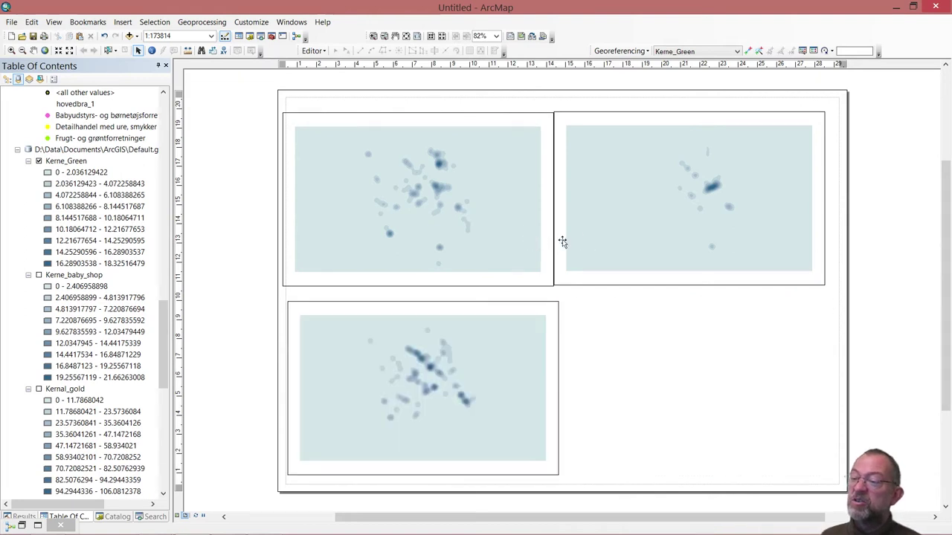
pyautogui.click(473, 233)
pyautogui.click(627, 230)
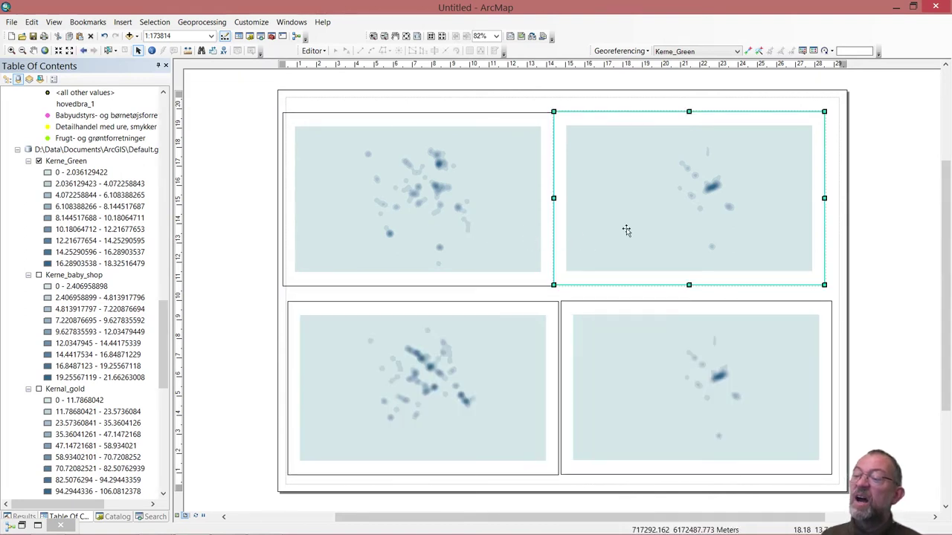
pyautogui.keyDown('shift'); pyautogui.click(657, 378); pyautogui.keyUp('shift')
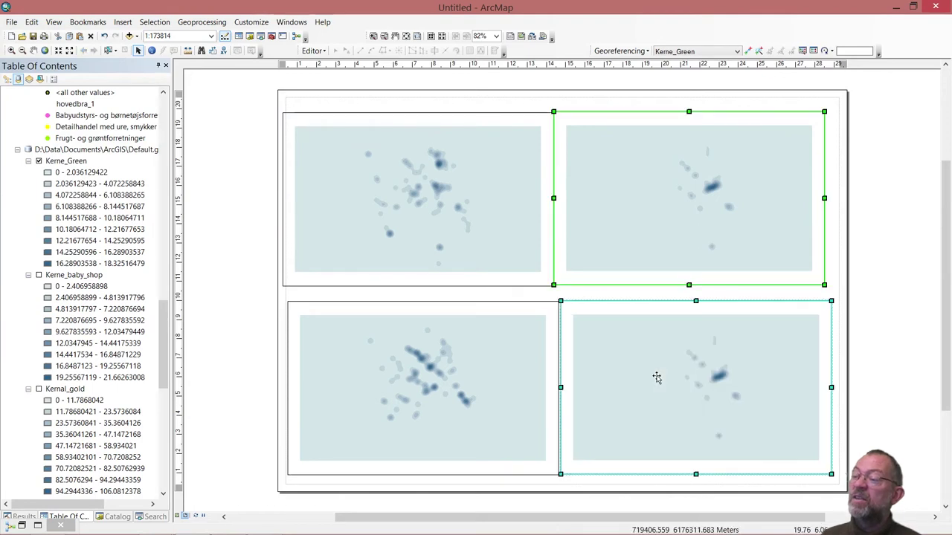
pyautogui.rightClick(656, 377)
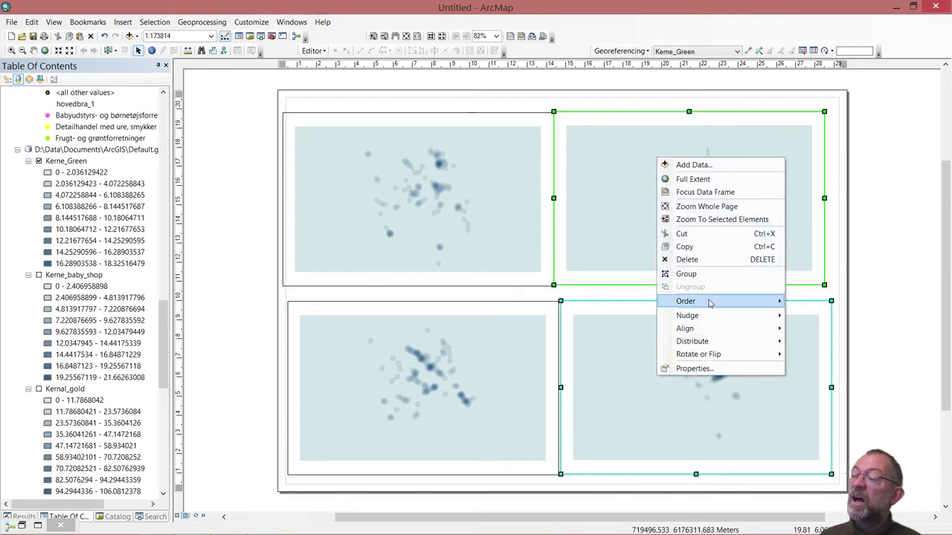
pyautogui.moveTo(727, 334)
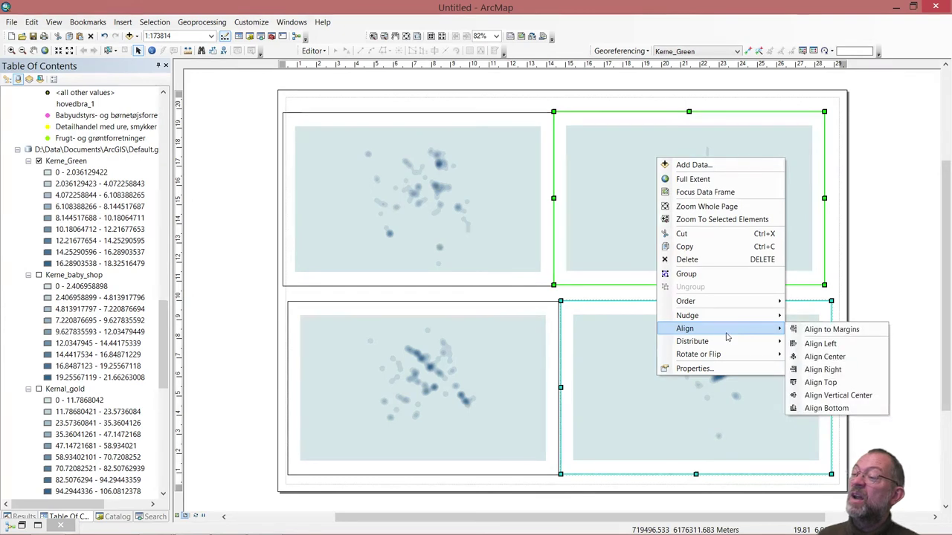
pyautogui.click(840, 384)
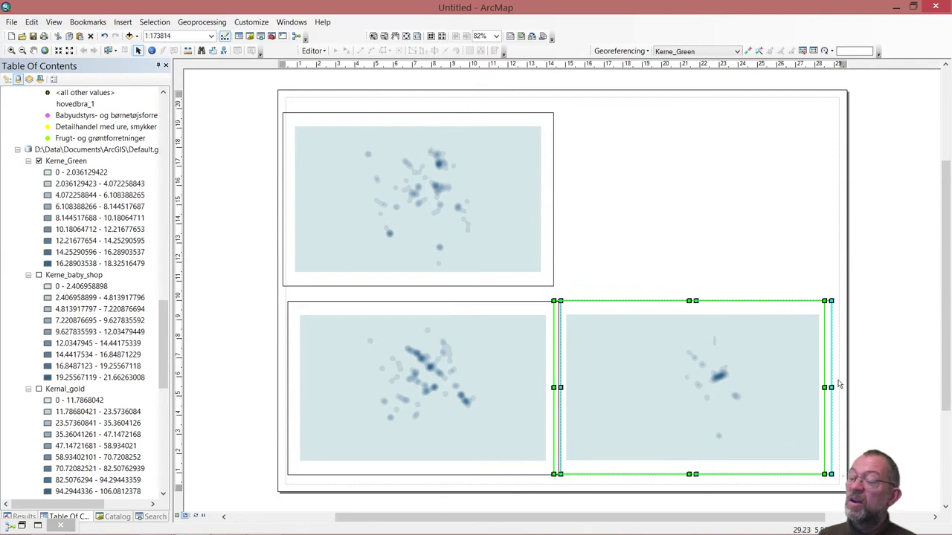
pyautogui.hotkey('ctrl', 'z')
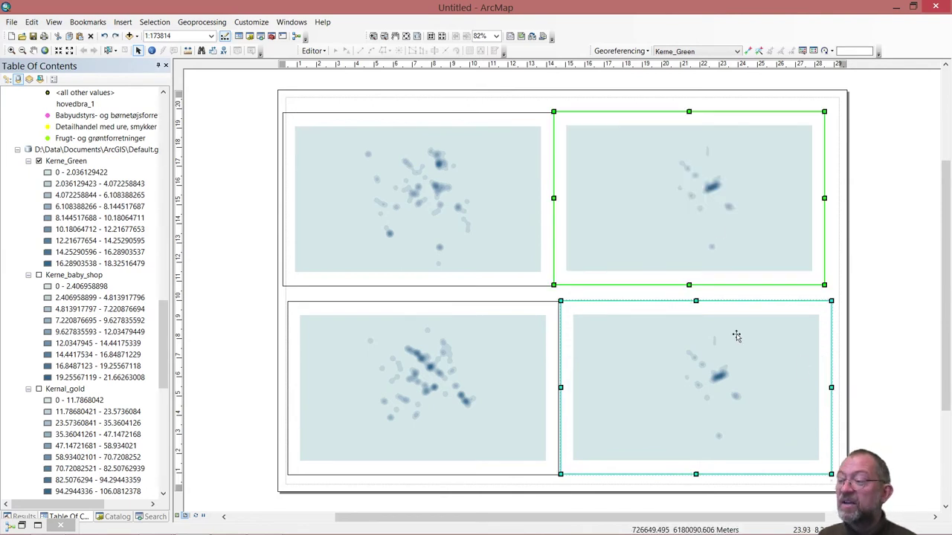
pyautogui.rightClick(736, 341)
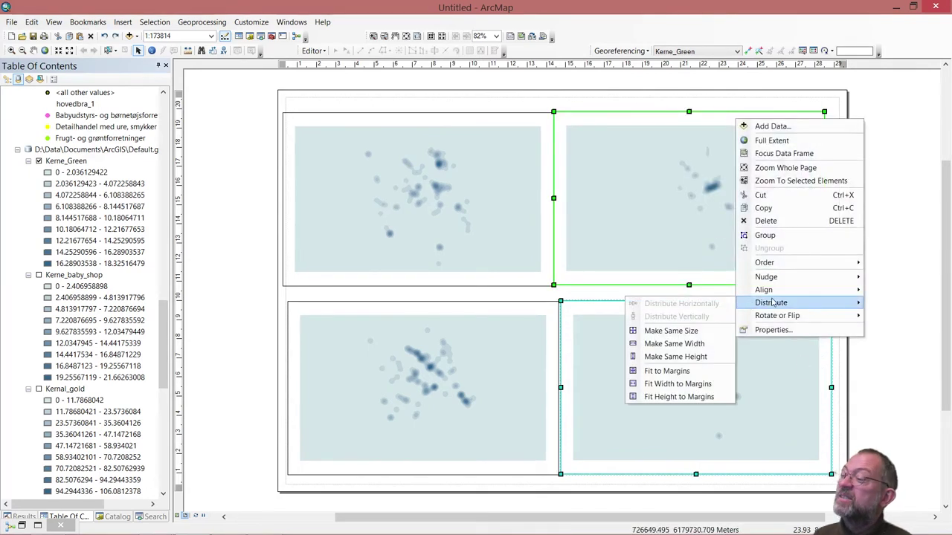
pyautogui.moveTo(773, 291)
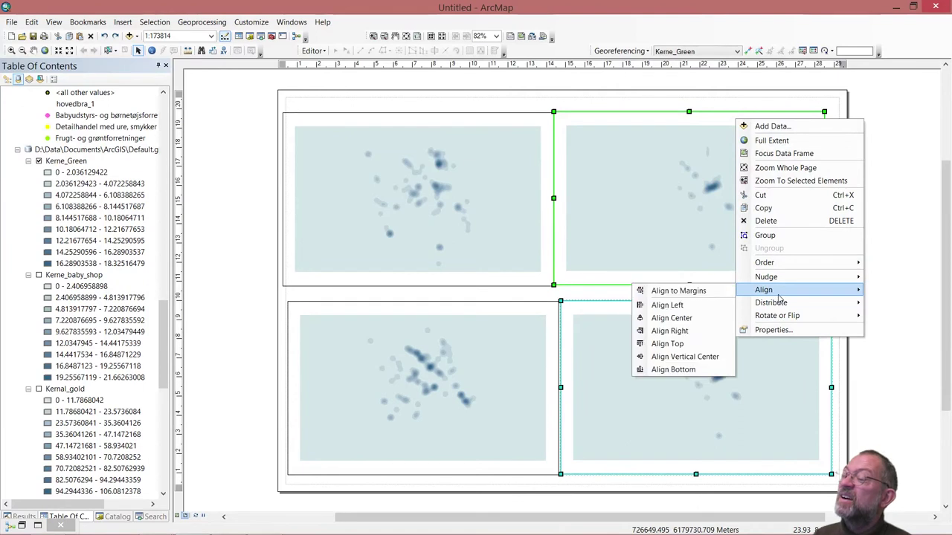
pyautogui.click(672, 317)
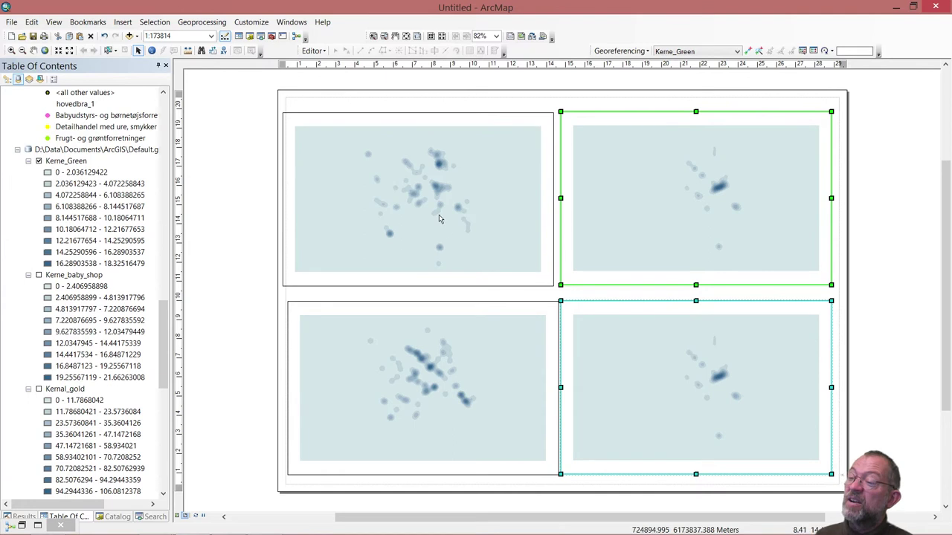
# Align the two left-hand frames with Align Center, then select the bottom-right frame
pyautogui.press('Delete')
pyautogui.click(477, 206)
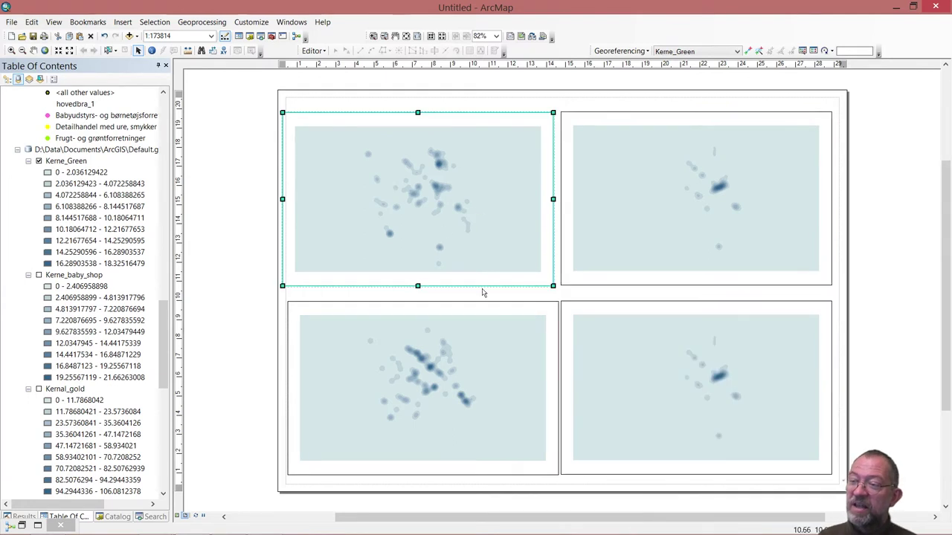
pyautogui.keyDown('shift'); pyautogui.click(469, 364); pyautogui.keyUp('shift')
pyautogui.rightClick(469, 364)
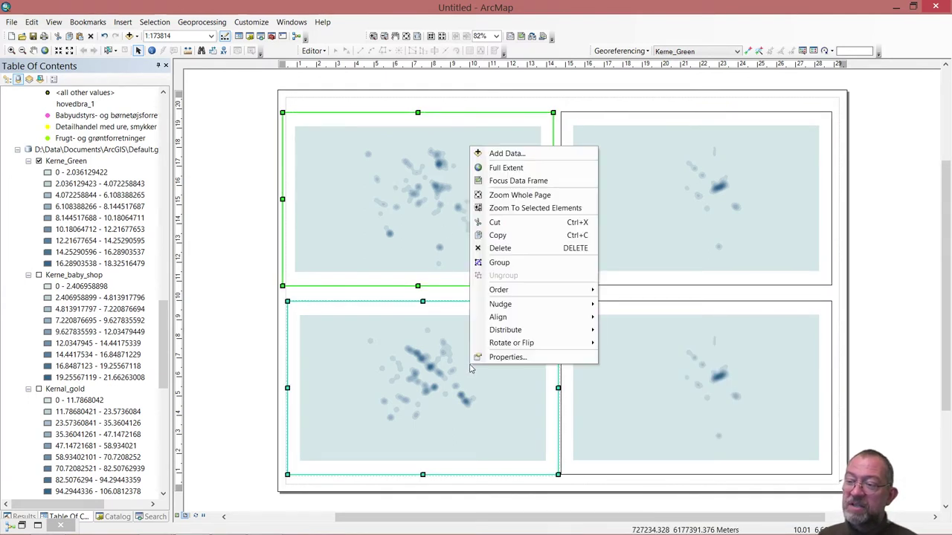
pyautogui.moveTo(541, 330)
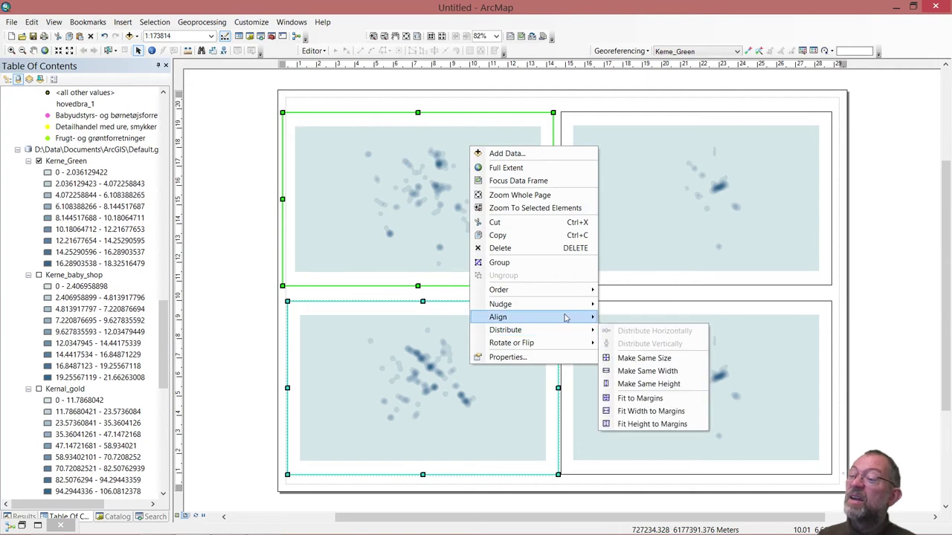
pyautogui.moveTo(582, 318)
pyautogui.click(640, 346)
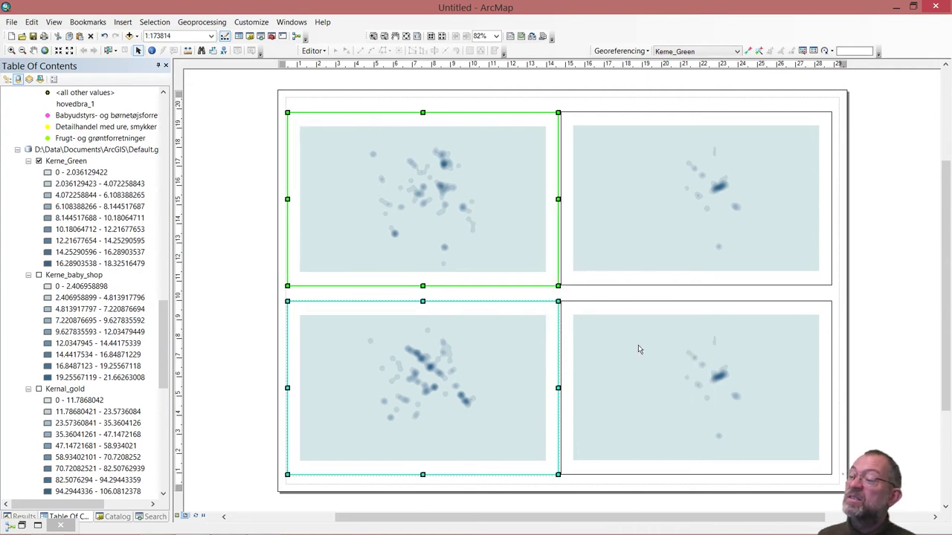
pyautogui.click(242, 288)
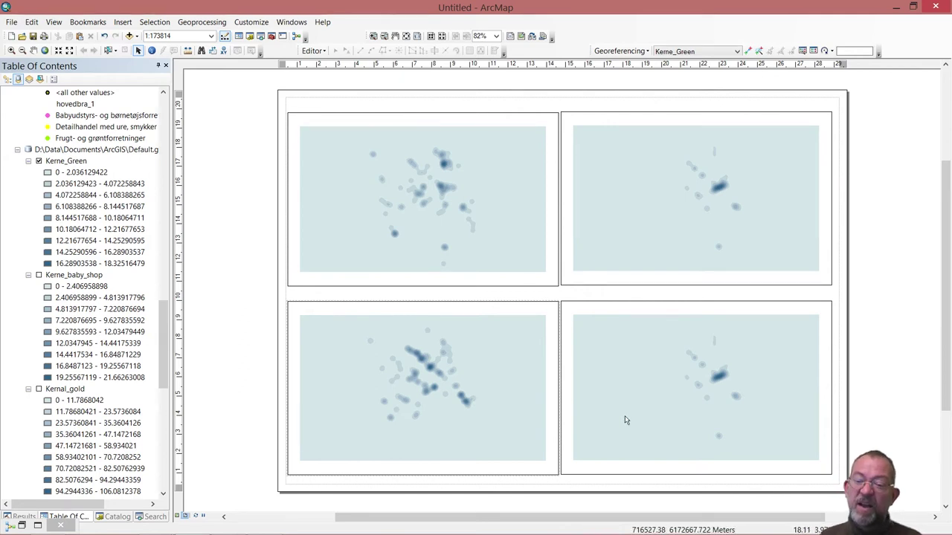
pyautogui.click(639, 392)
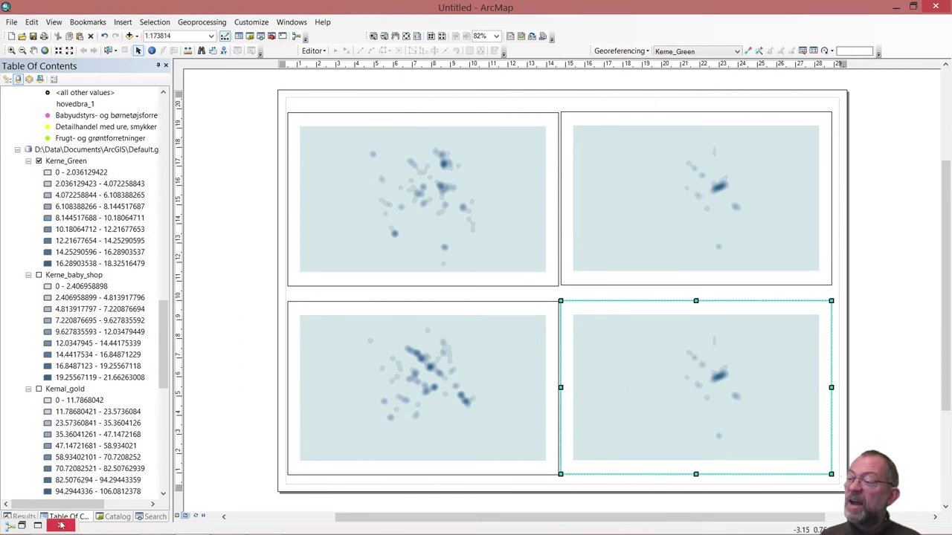
# Switch to Data View and tick the firms layer to show shop points over the density surface
pyautogui.click(180, 516)
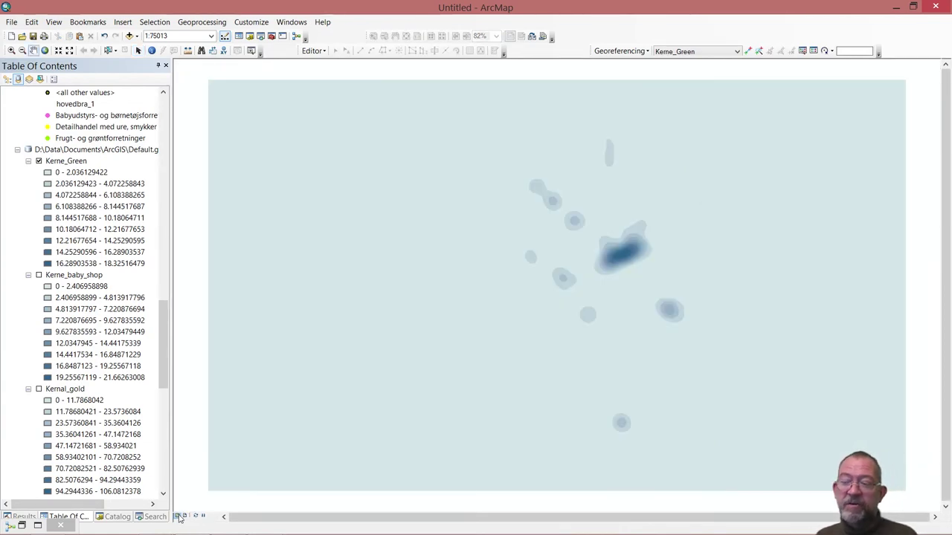
pyautogui.moveTo(21, 529)
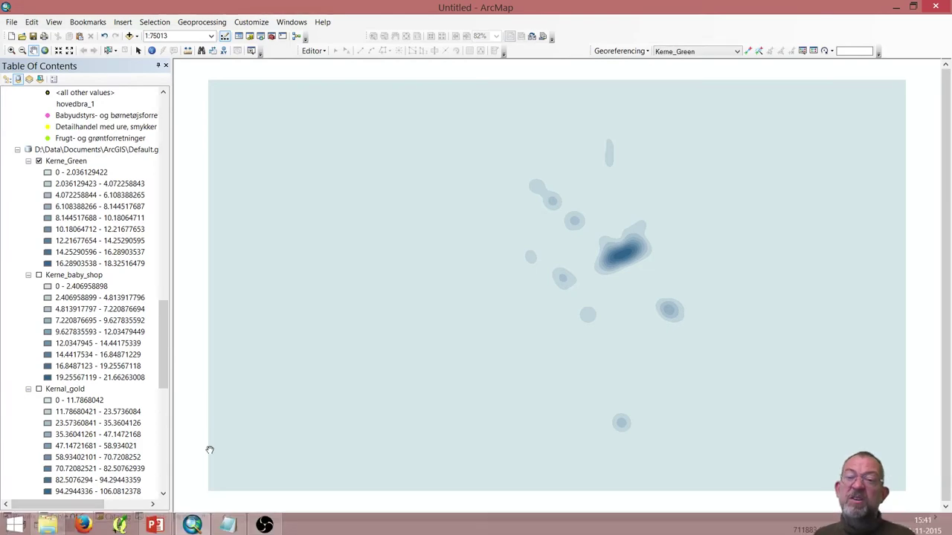
pyautogui.moveTo(168, 327); pyautogui.dragTo(171, 420)
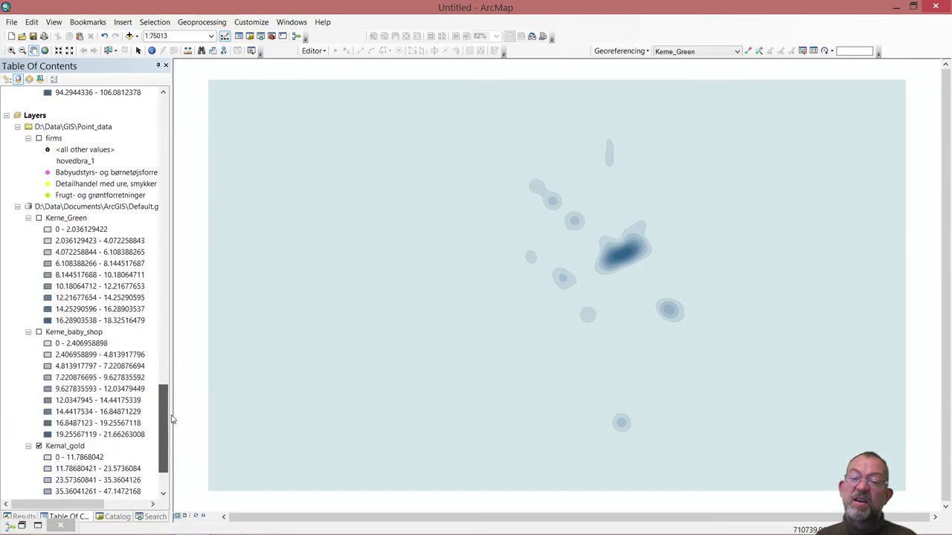
pyautogui.click(39, 138)
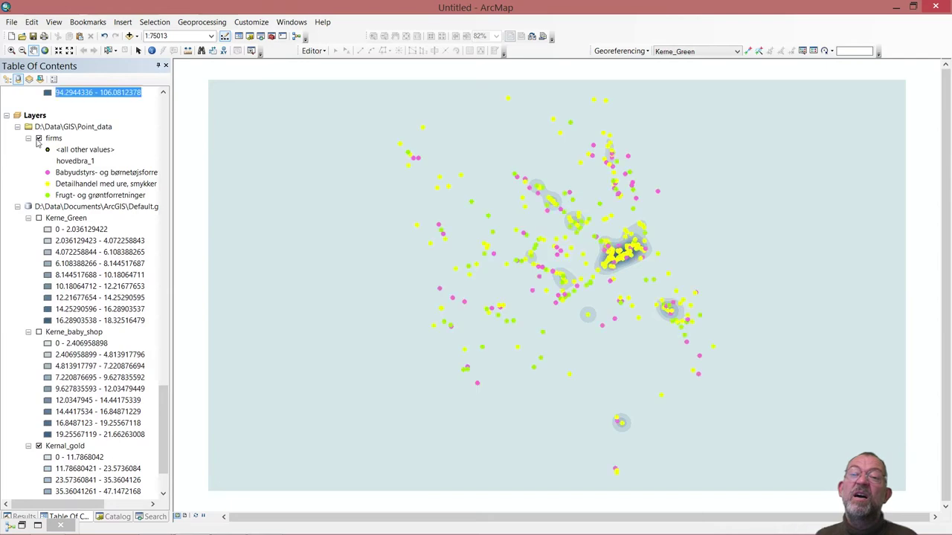
pyautogui.hotkey('alt', 'Tab')
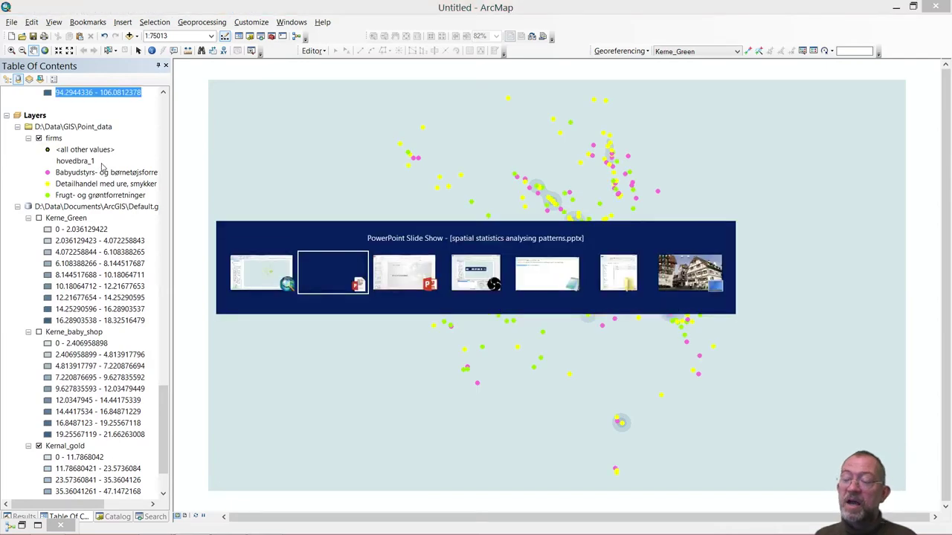
pyautogui.hotkey('alt', 'Tab')
pyautogui.hotkey('alt', 'Tab')
pyautogui.hotkey('alt', 'Tab')
pyautogui.hotkey('alt', 'Tab')
pyautogui.hotkey('alt', 'Tab')
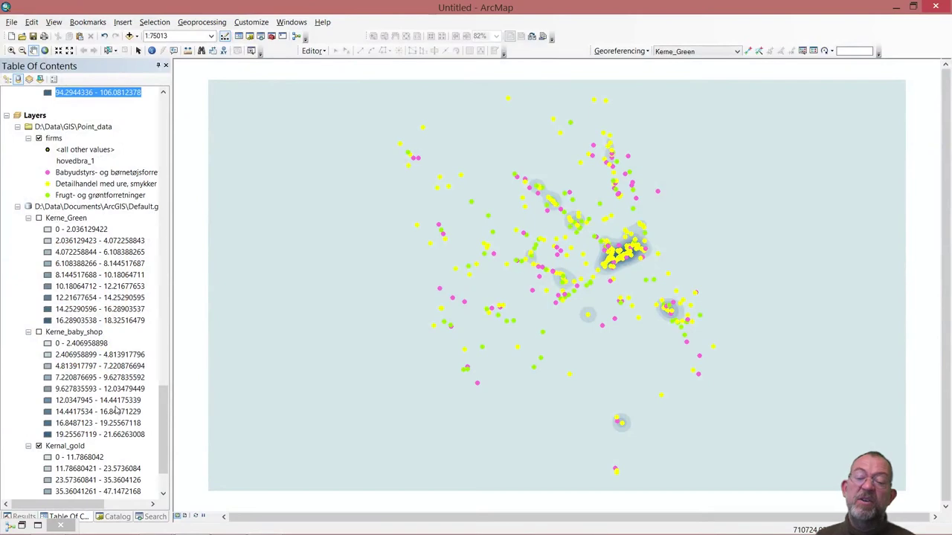
# Open Directional Distribution from Catalog's Spatial Statistics Tools > Measuring Geographic Distributions
pyautogui.click(117, 515)
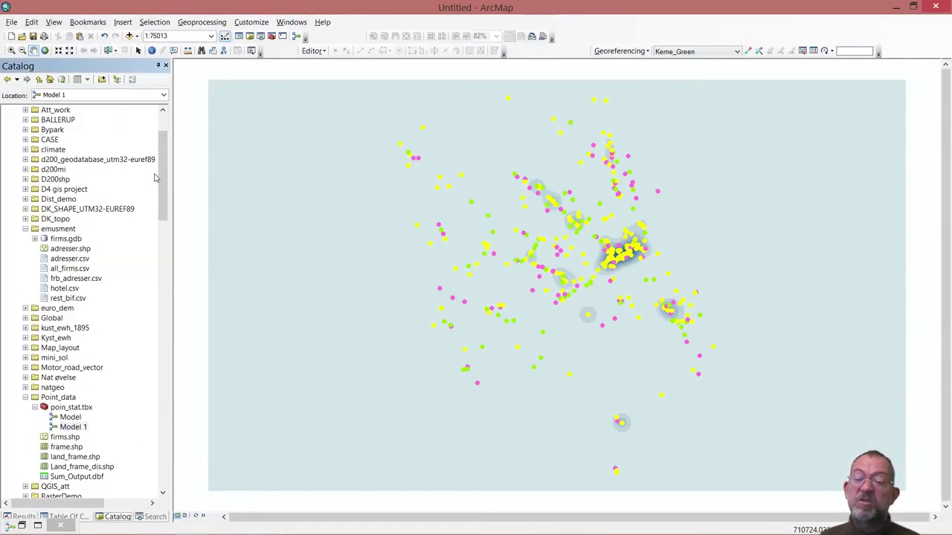
pyautogui.moveTo(161, 194); pyautogui.dragTo(180, 450)
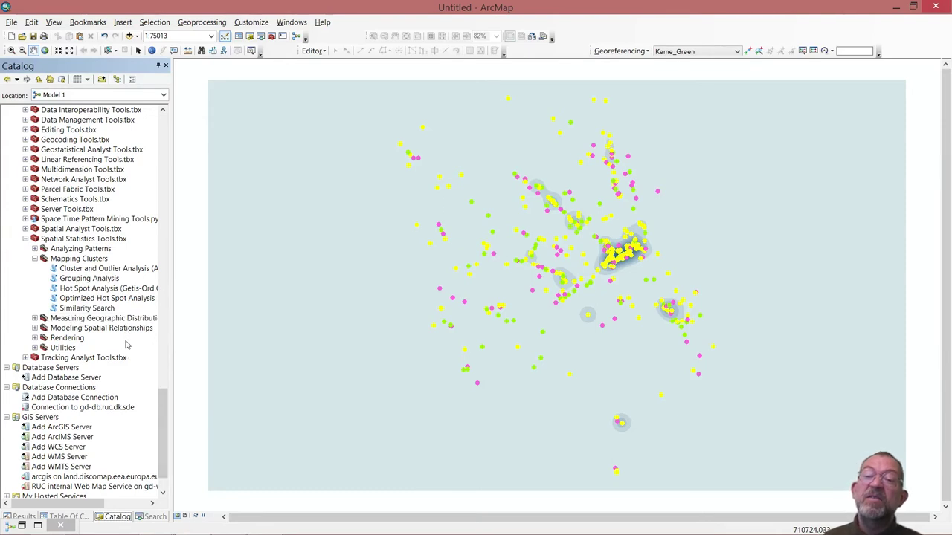
pyautogui.click(34, 318)
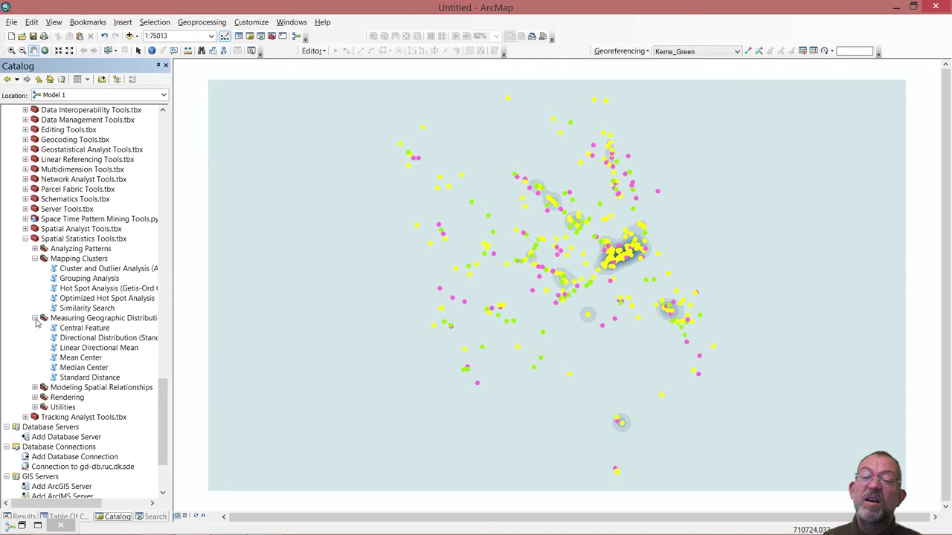
pyautogui.doubleClick(95, 339)
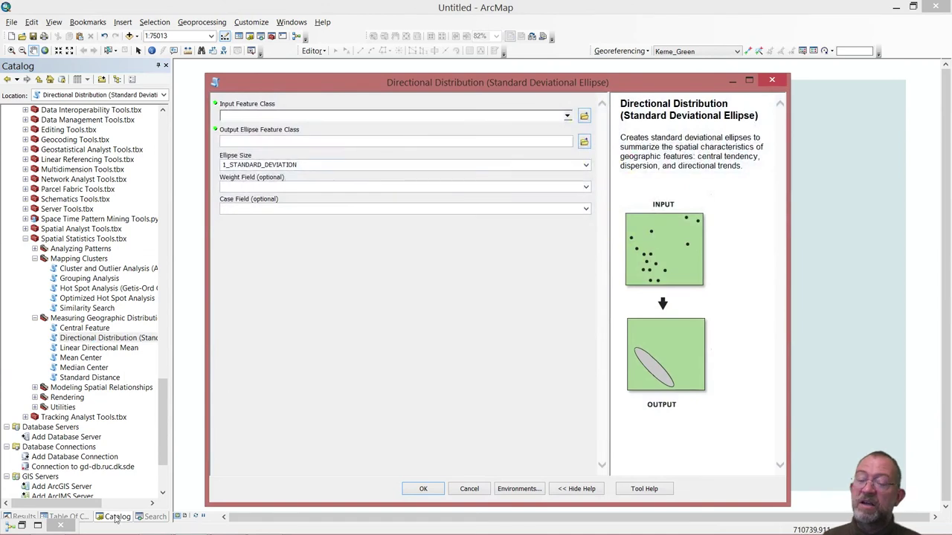
# Run Directional Distribution on firms with 1_STANDARD_DEVIATION ellipses and hovedbra_1 as Case Field
pyautogui.click(69, 516)
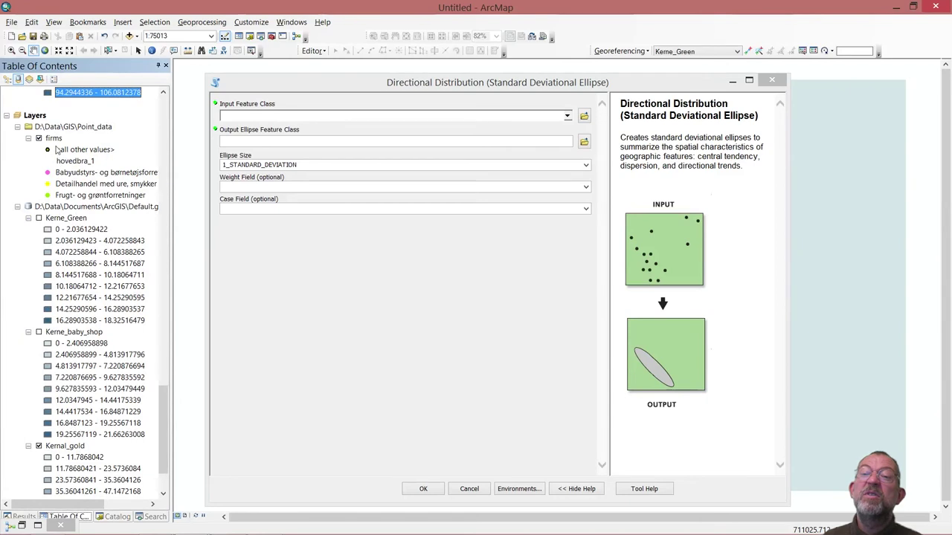
pyautogui.moveTo(55, 140); pyautogui.dragTo(250, 116)
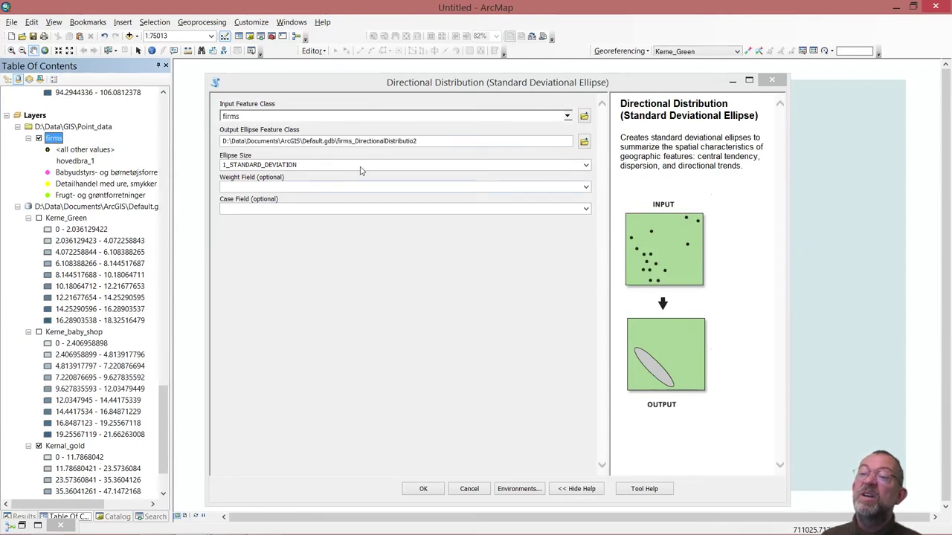
pyautogui.click(397, 169)
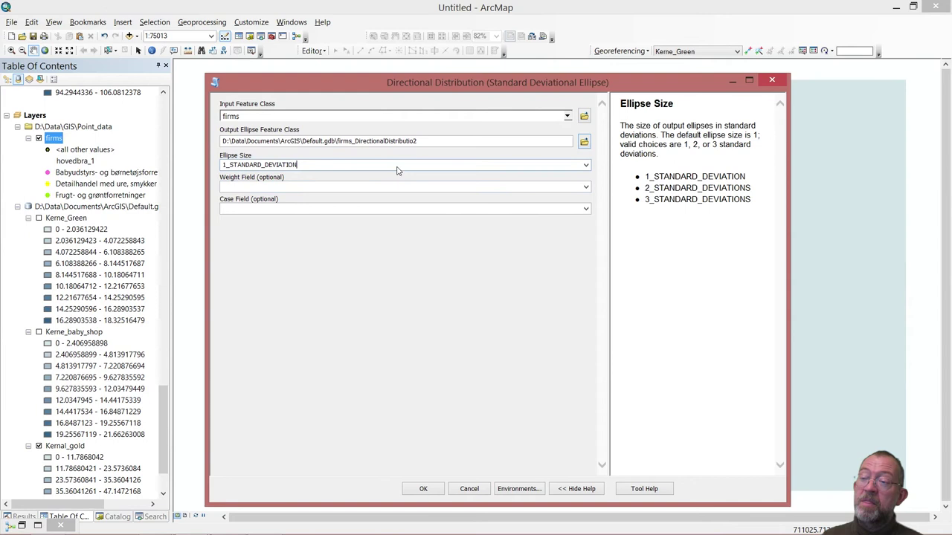
pyautogui.click(588, 191)
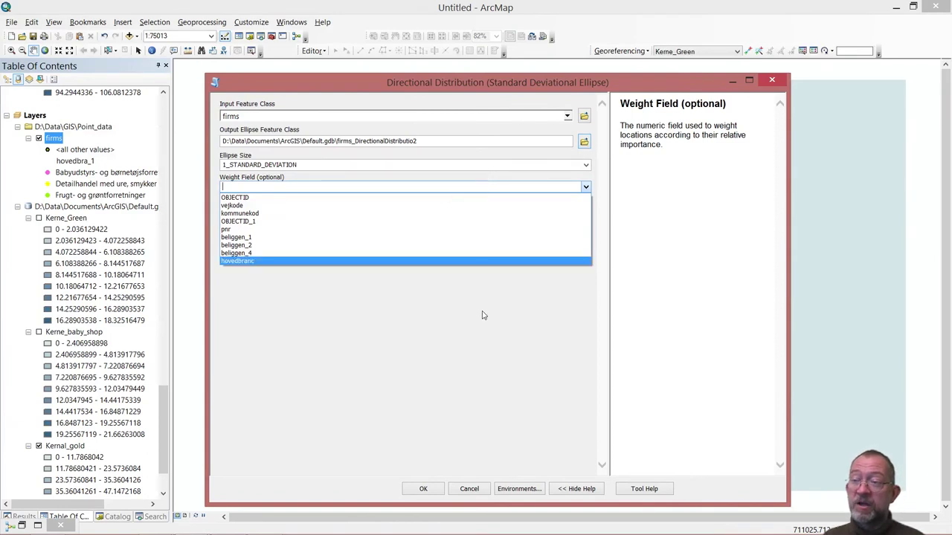
pyautogui.click(340, 341)
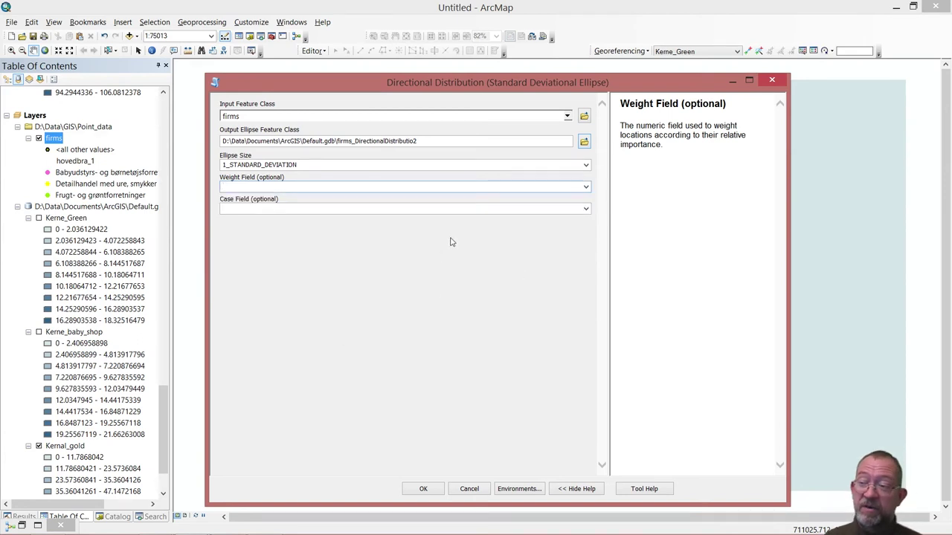
pyautogui.click(586, 211)
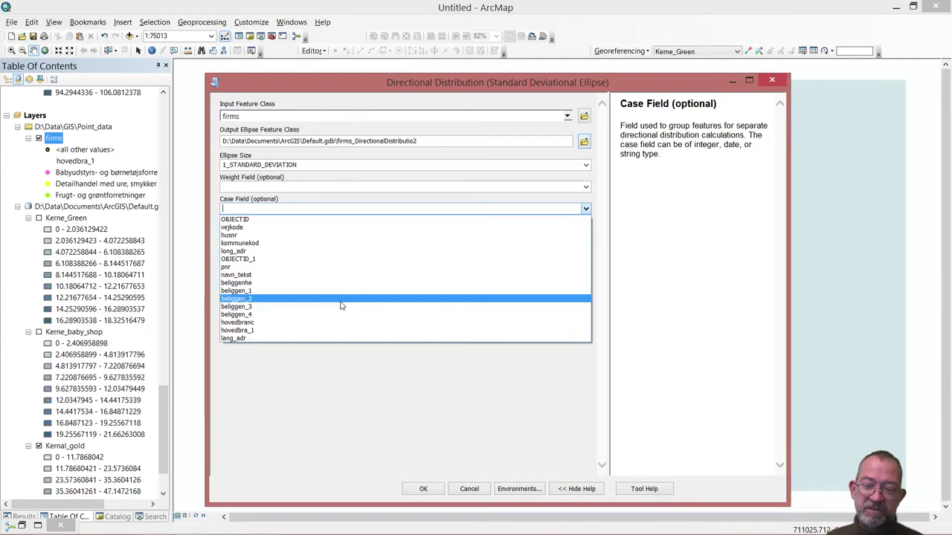
pyautogui.click(271, 330)
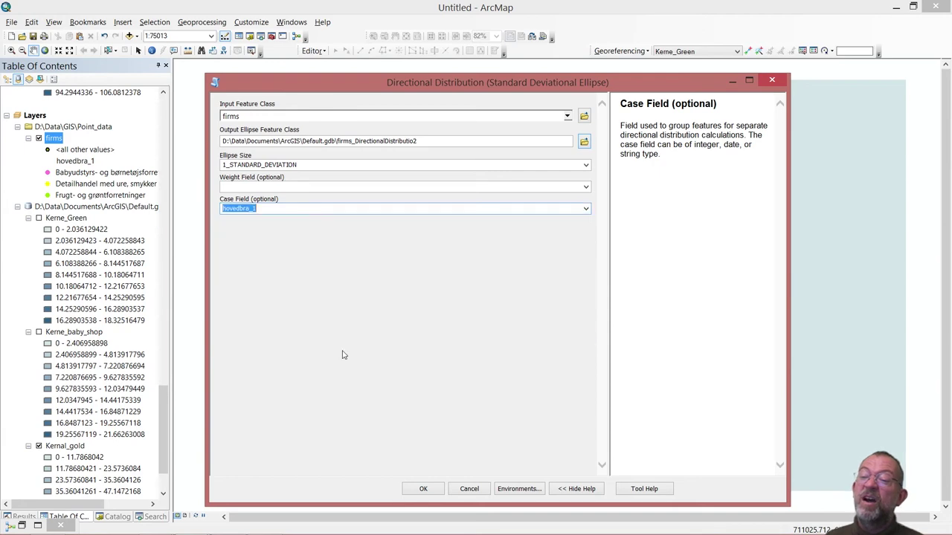
pyautogui.click(423, 489)
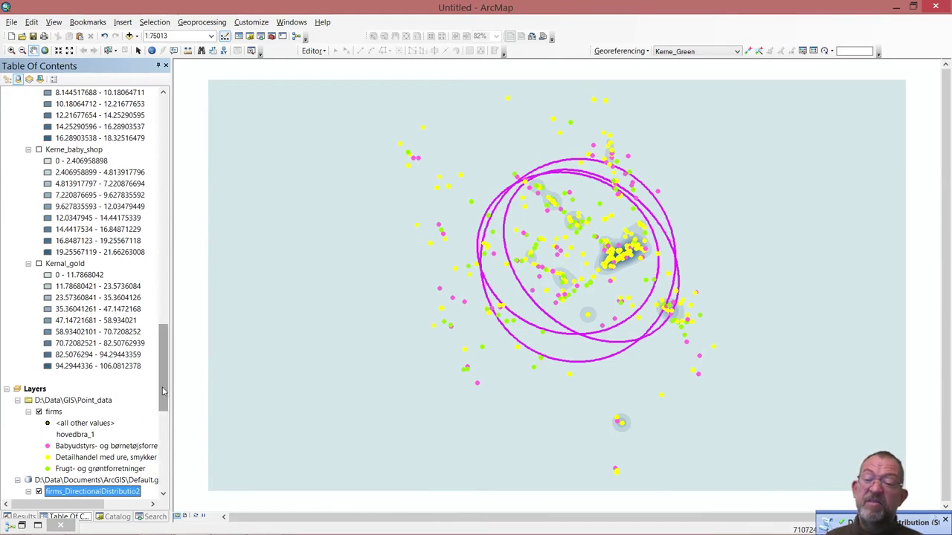
# Open and cancel the Symbol Selector for the firms_DirectionalDistributio2 ellipse layer
pyautogui.moveTo(164, 389); pyautogui.dragTo(175, 441)
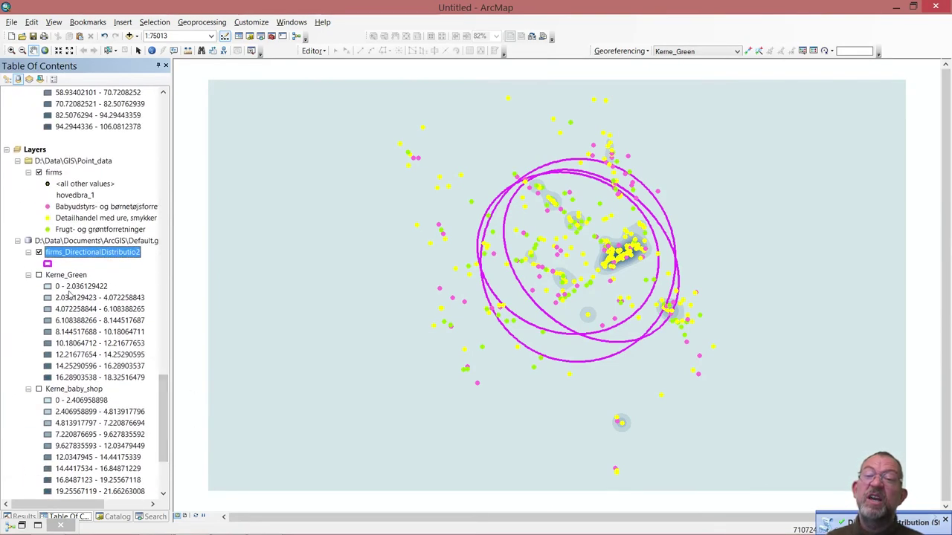
pyautogui.click(50, 263)
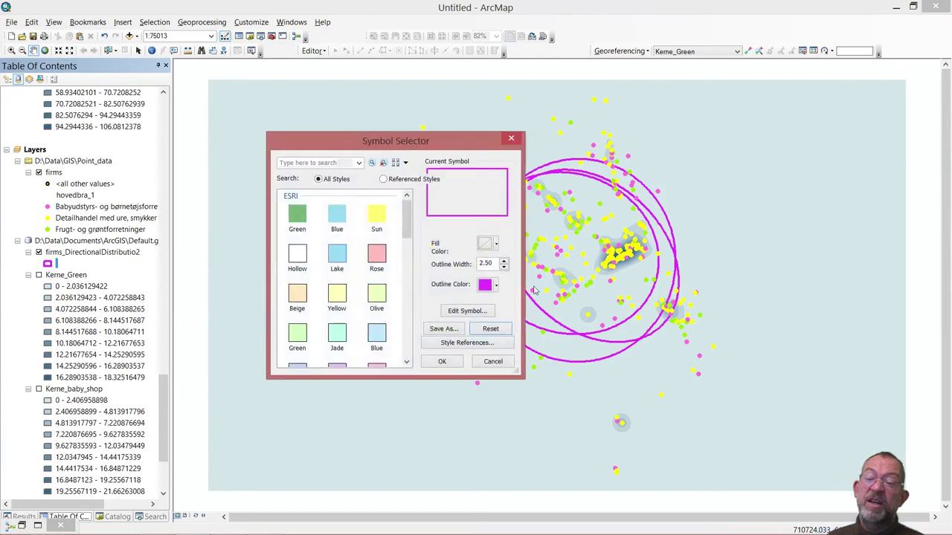
pyautogui.click(503, 363)
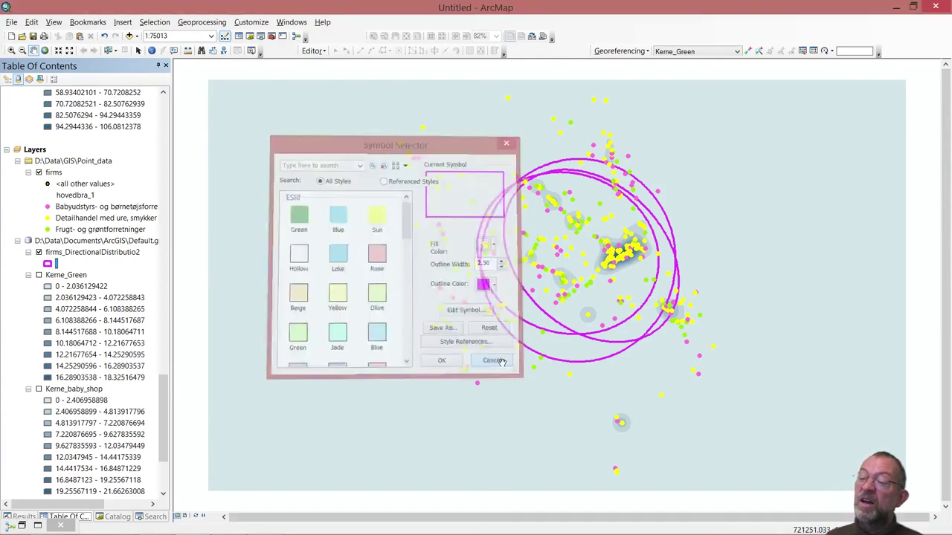
# Symbolize the ellipse layer by unique values of hovedbra_1 with all values added
pyautogui.rightClick(69, 254)
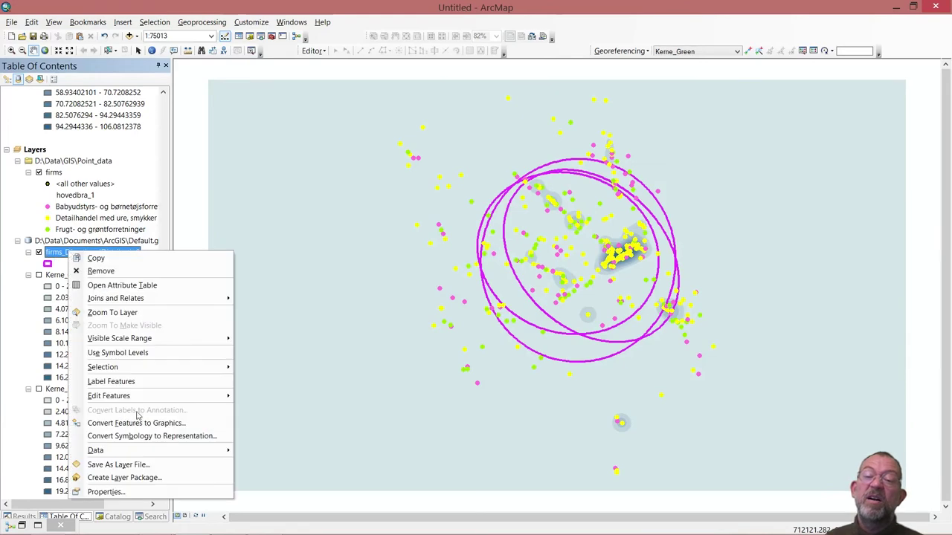
pyautogui.click(152, 491)
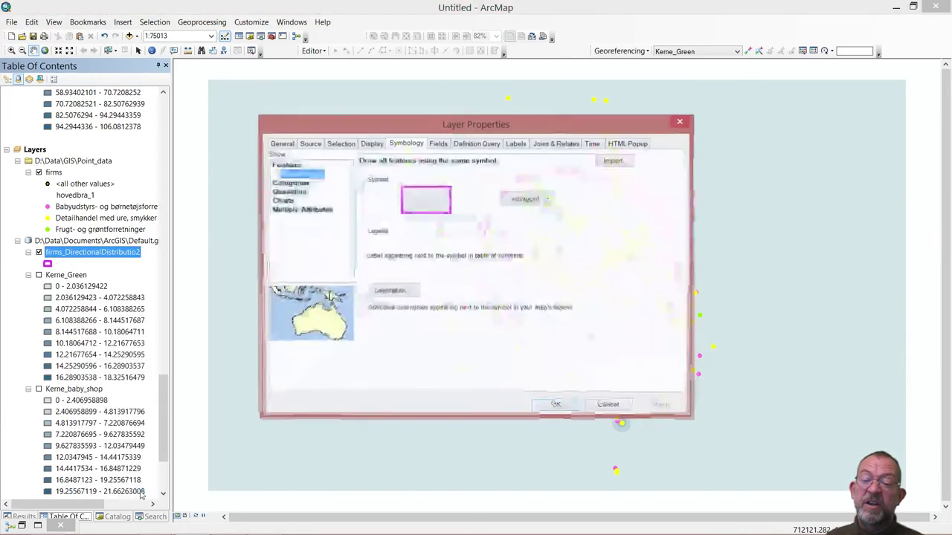
pyautogui.click(292, 183)
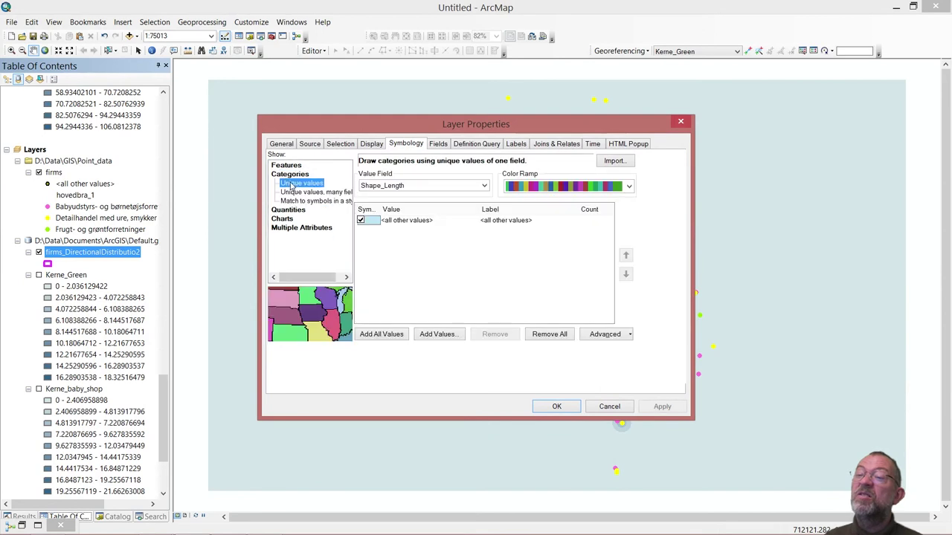
pyautogui.click(425, 186)
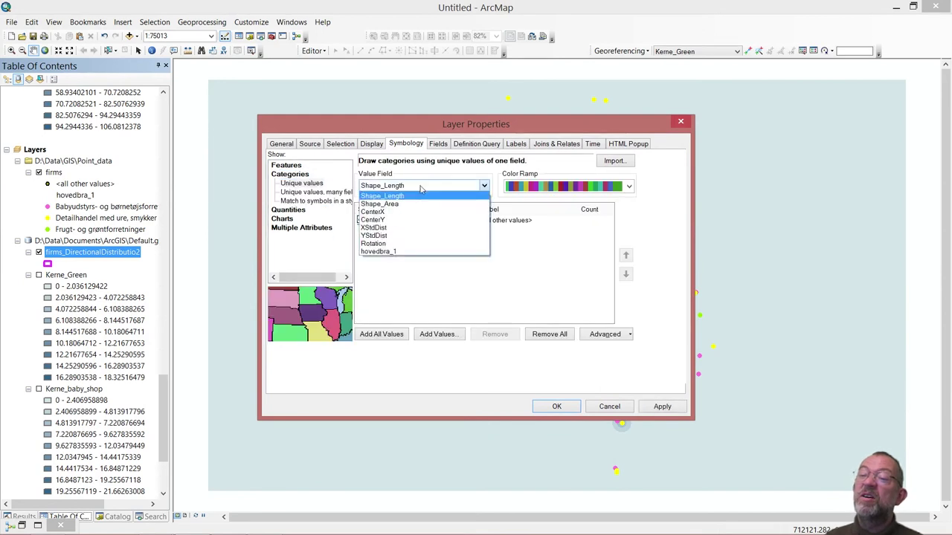
pyautogui.click(402, 251)
pyautogui.click(382, 335)
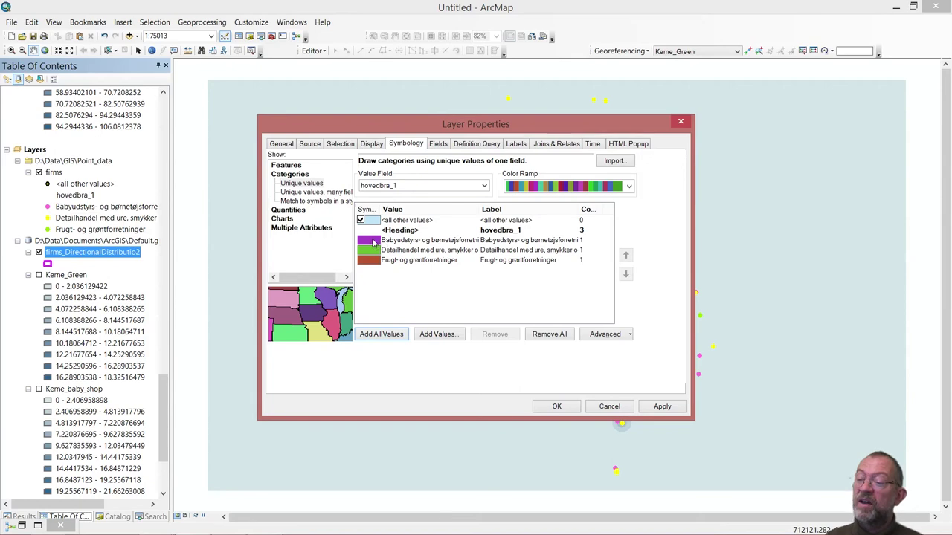
# Make the first shop category's ellipse hollow with a pink outline
pyautogui.doubleClick(370, 240)
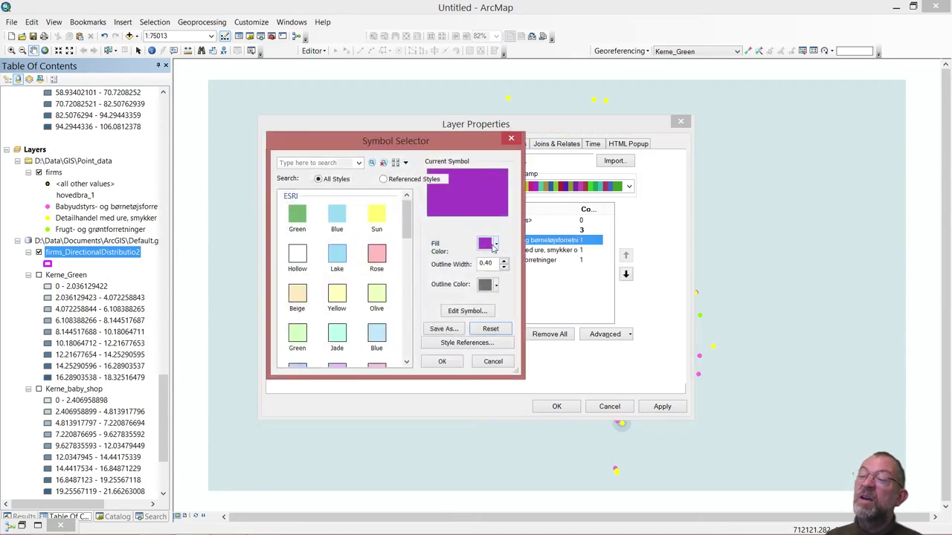
pyautogui.click(492, 246)
pyautogui.click(487, 258)
pyautogui.click(494, 287)
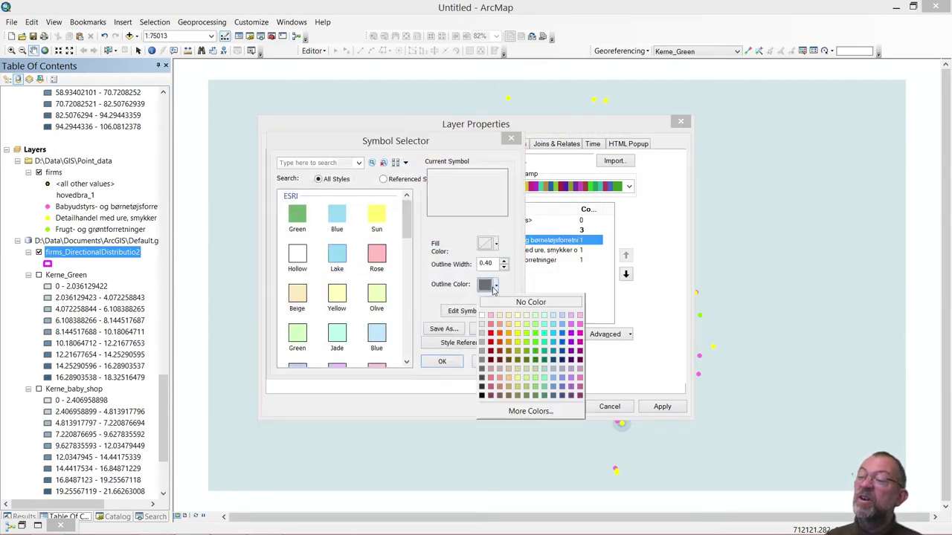
pyautogui.click(579, 327)
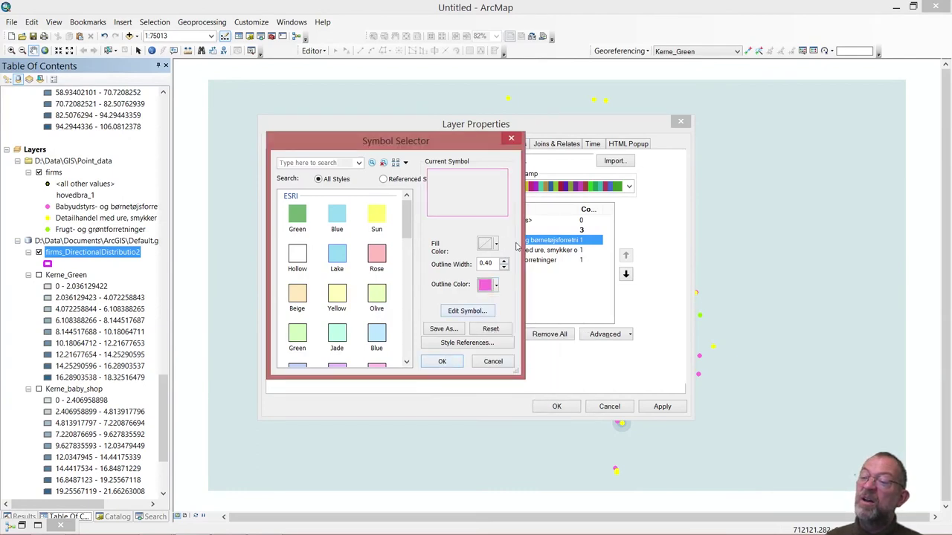
pyautogui.click(446, 362)
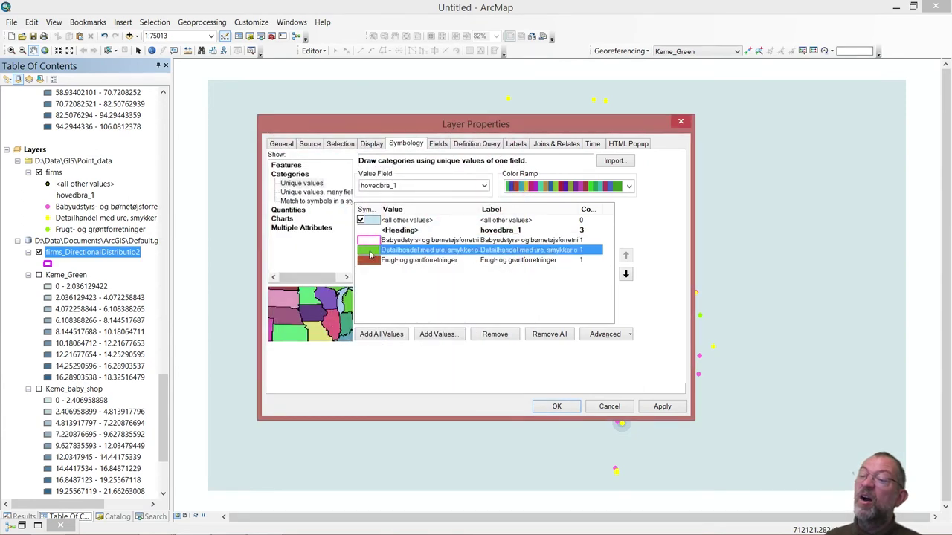
# Make the second category's ellipse hollow with a yellow outline of width 2
pyautogui.doubleClick(369, 253)
pyautogui.click(490, 248)
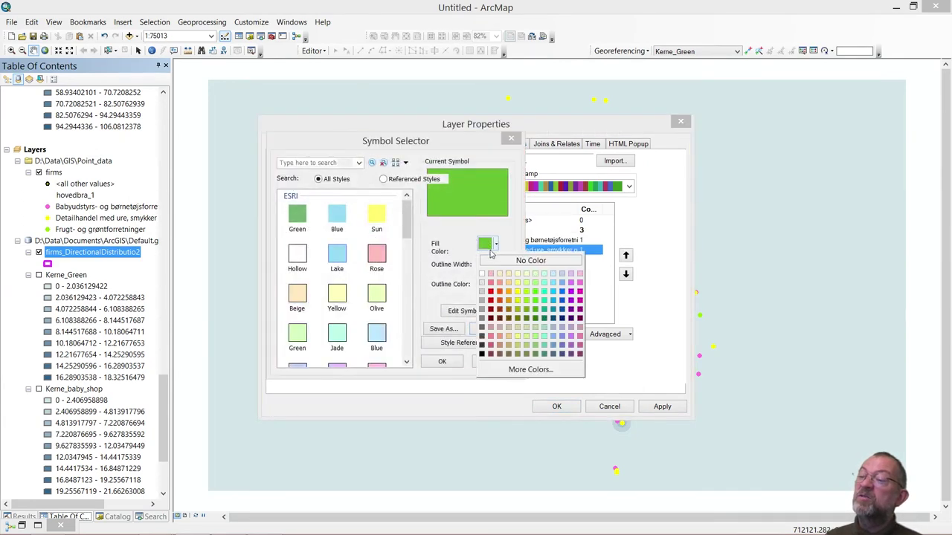
pyautogui.click(501, 262)
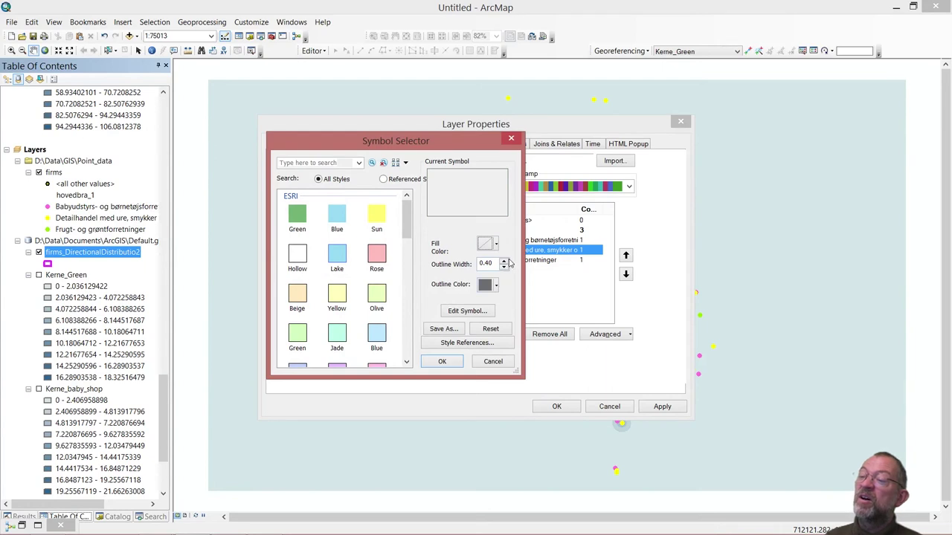
pyautogui.click(504, 261)
pyautogui.click(504, 261)
pyautogui.click(495, 285)
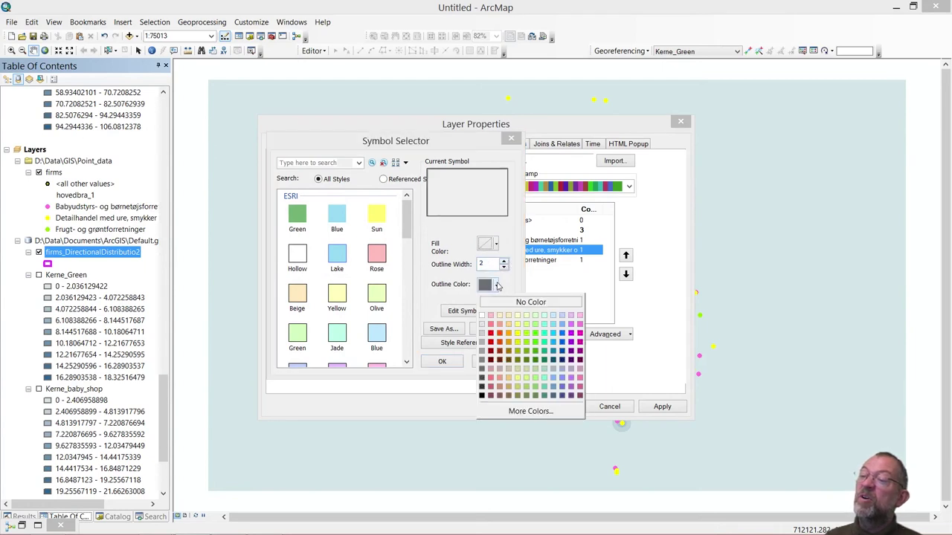
pyautogui.click(516, 334)
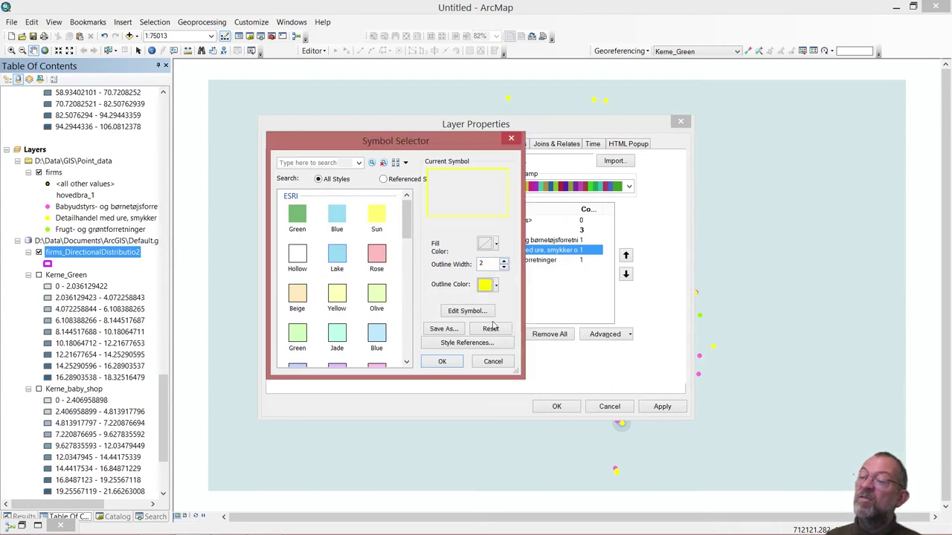
pyautogui.click(443, 360)
# Make the Frugt- og grøntforretninger ellipse hollow with a green width-2 outline and apply
pyautogui.doubleClick(364, 261)
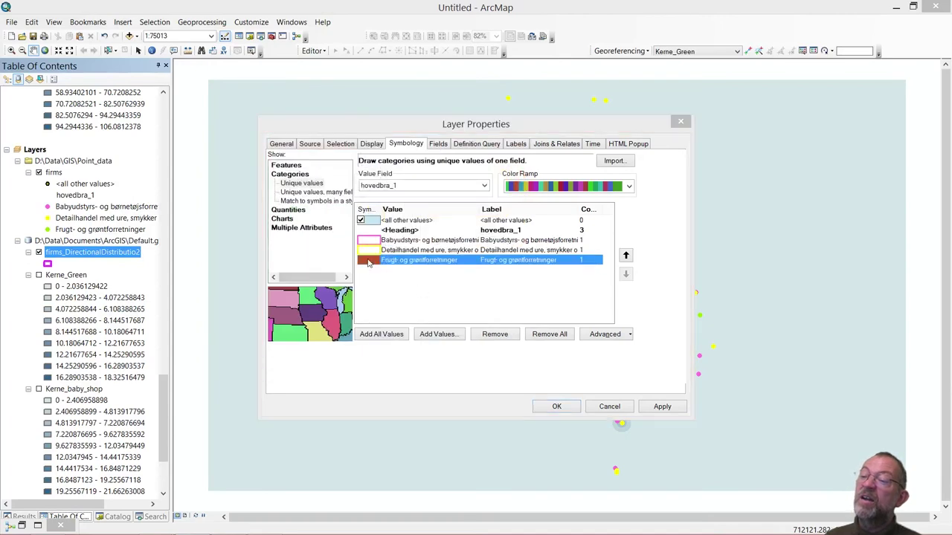
pyautogui.click(494, 243)
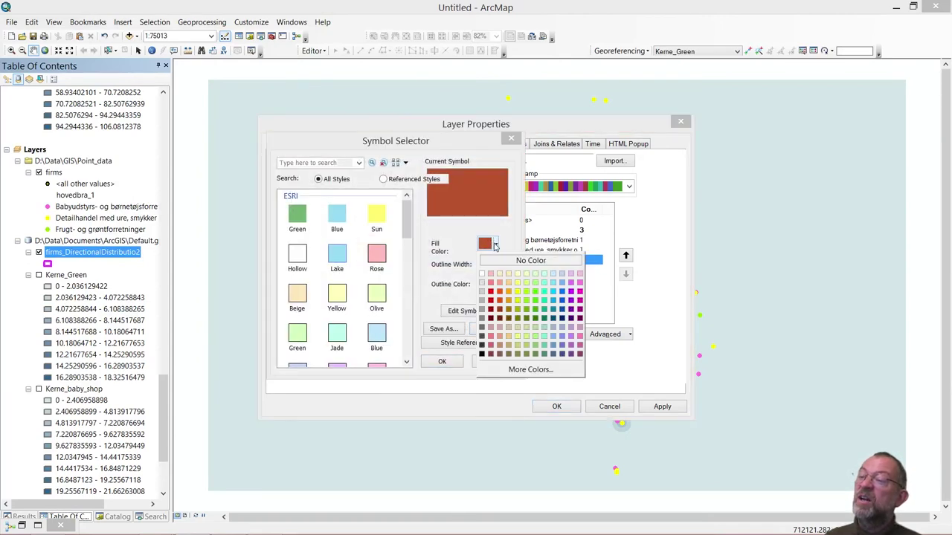
pyautogui.click(518, 261)
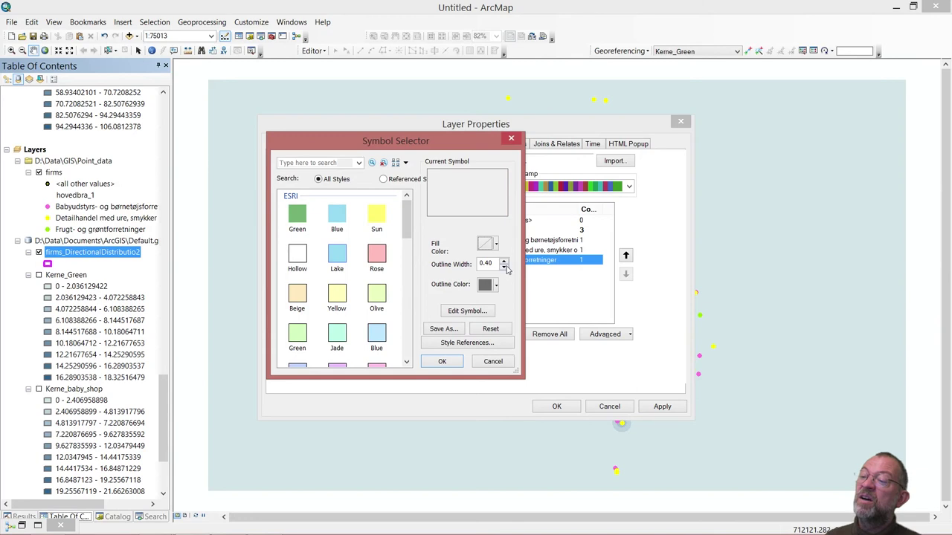
pyautogui.click(504, 261)
pyautogui.click(504, 261)
pyautogui.click(495, 286)
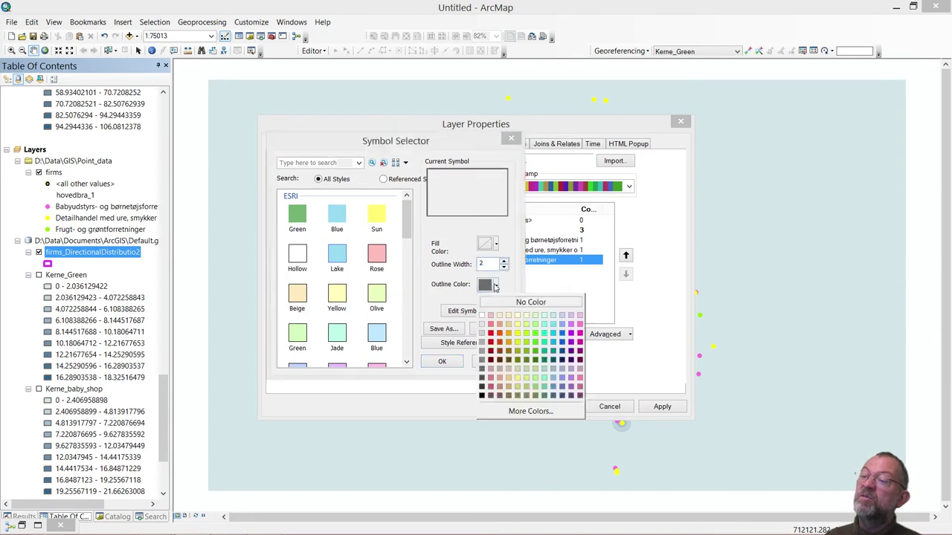
pyautogui.click(526, 351)
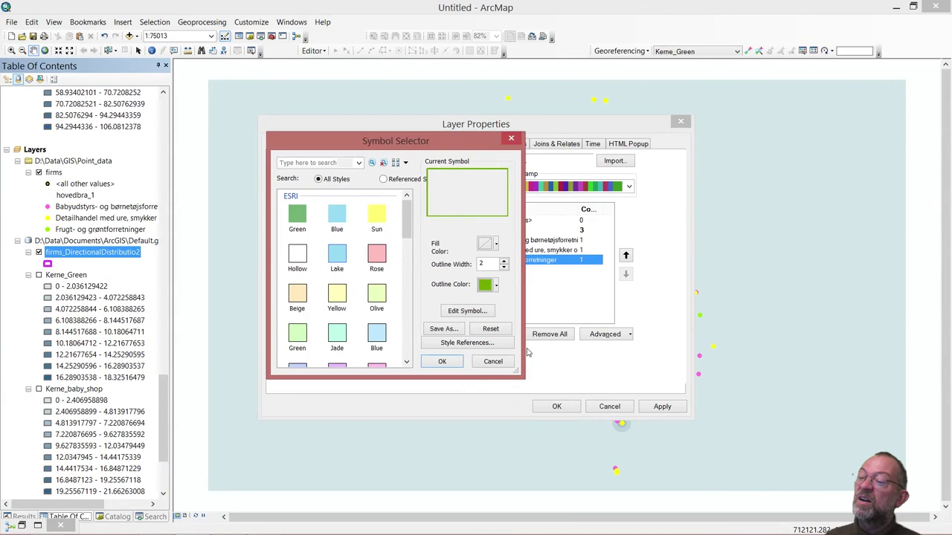
pyautogui.click(445, 362)
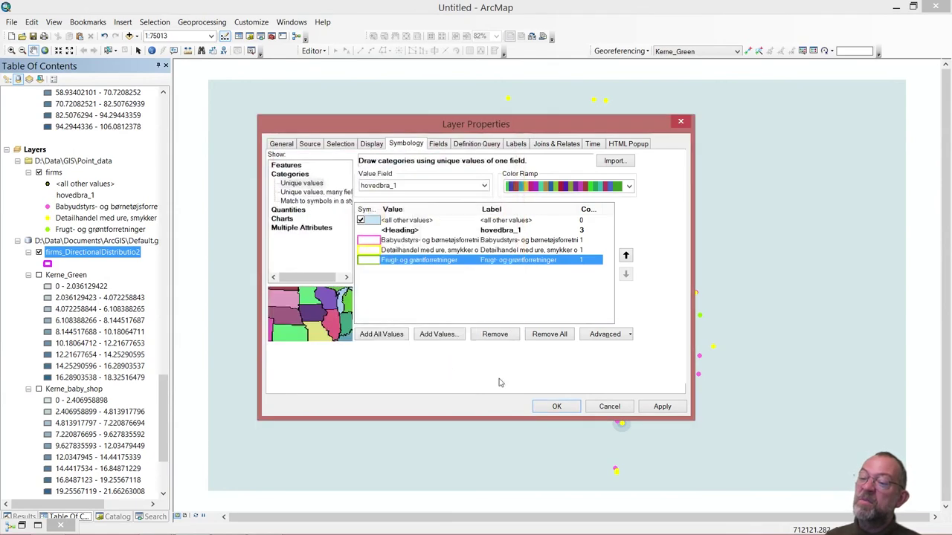
pyautogui.click(556, 407)
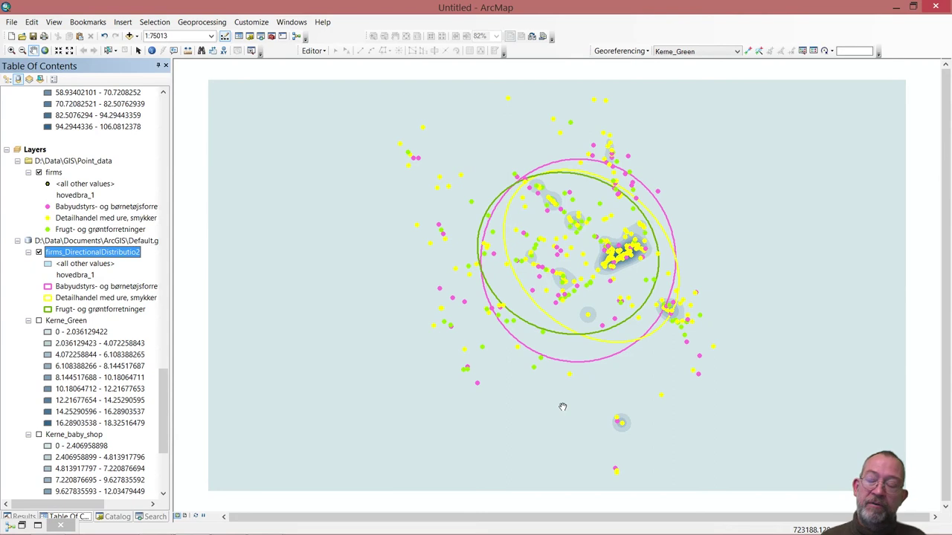
# Finish renaming the directional distribution layer and bring up the Catalog's geoprocessing tools
pyautogui.press('Return')
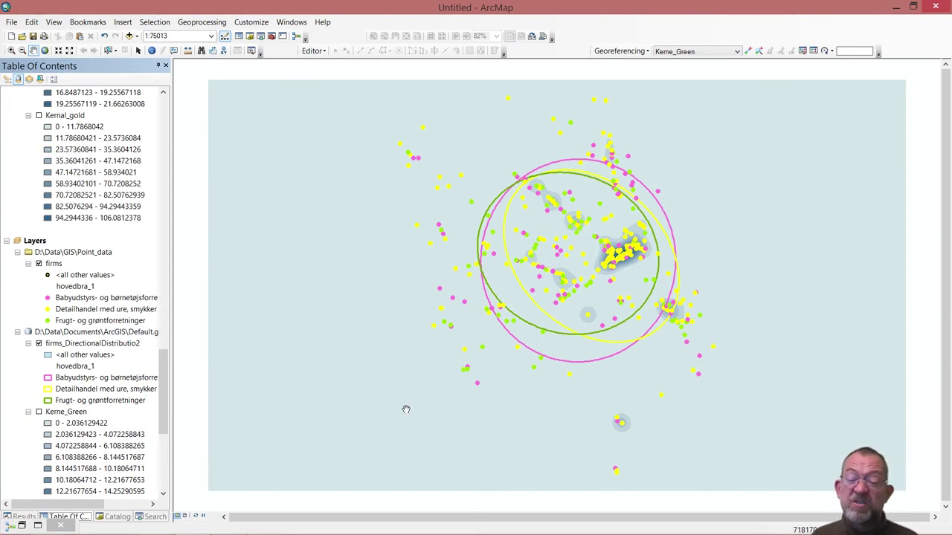
pyautogui.click(121, 516)
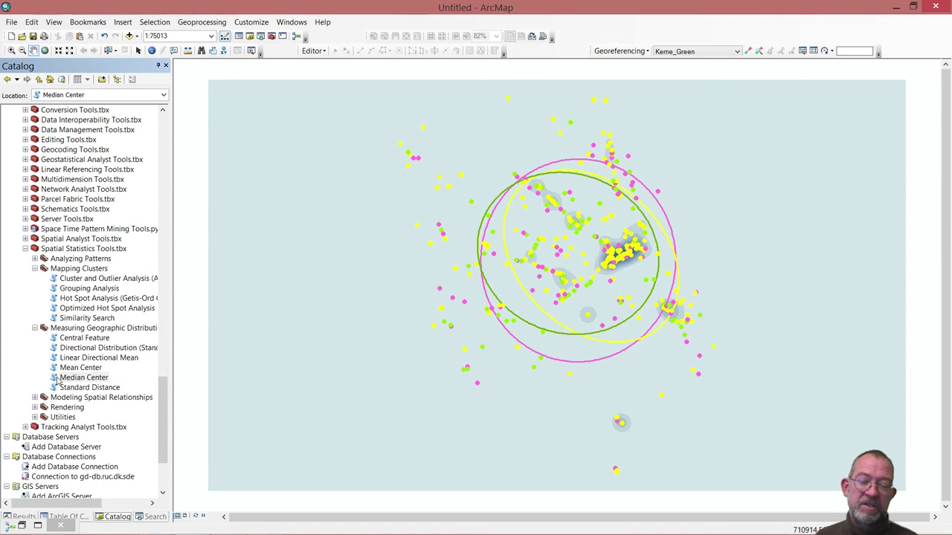
# Run Median Center on the firms layer with hovedbra_1 as the Case Field
pyautogui.doubleClick(57, 381)
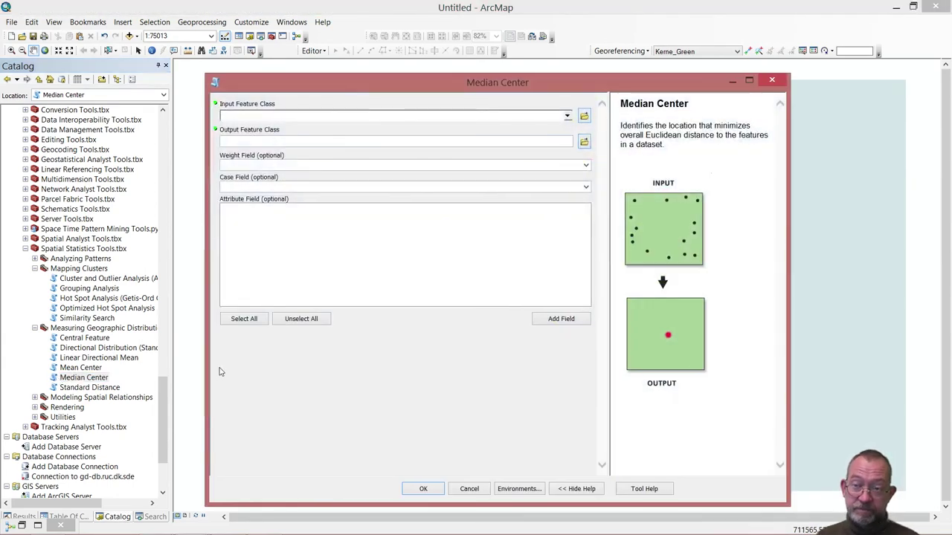
pyautogui.click(69, 516)
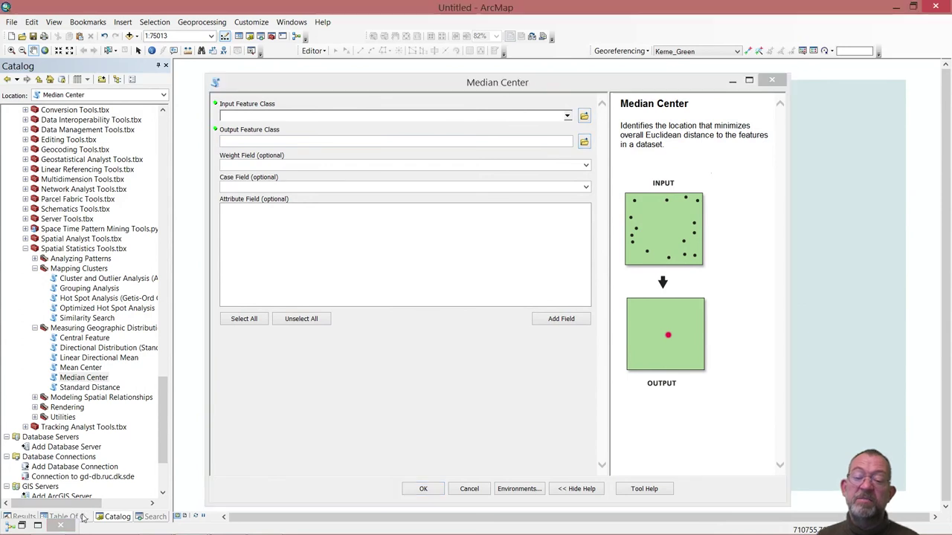
pyautogui.click(52, 264)
pyautogui.moveTo(52, 263); pyautogui.dragTo(366, 119)
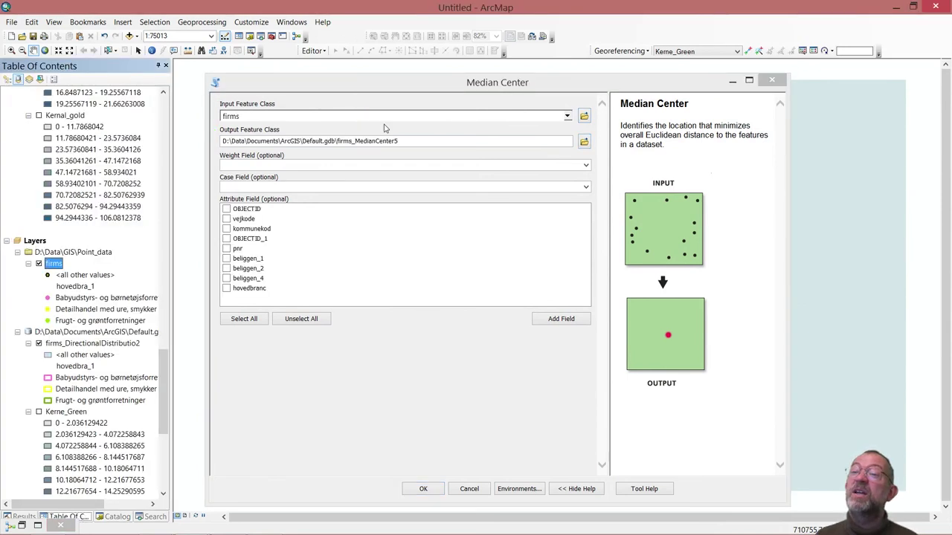
pyautogui.click(586, 187)
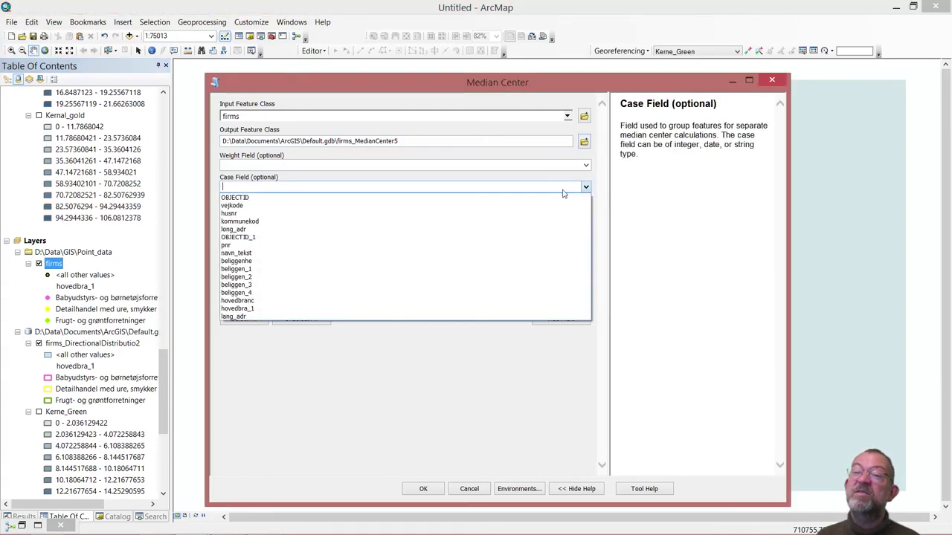
pyautogui.click(353, 313)
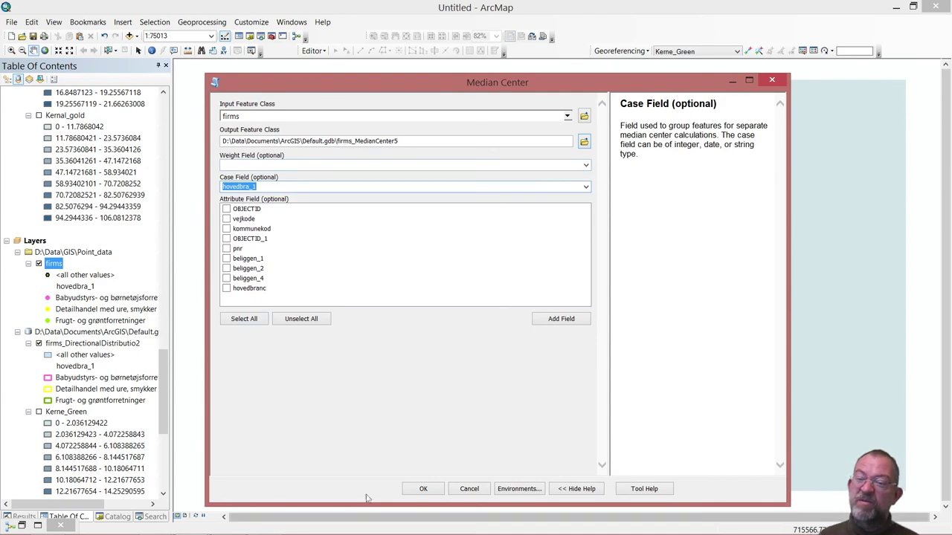
pyautogui.click(420, 490)
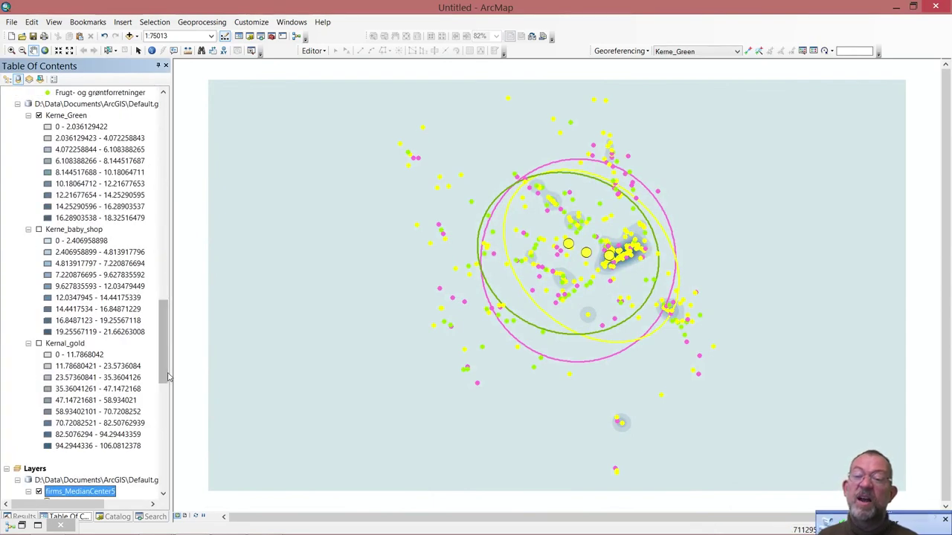
# Open the context menu for the firms_MedianCenter5 layer
pyautogui.moveTo(169, 363); pyautogui.dragTo(165, 401)
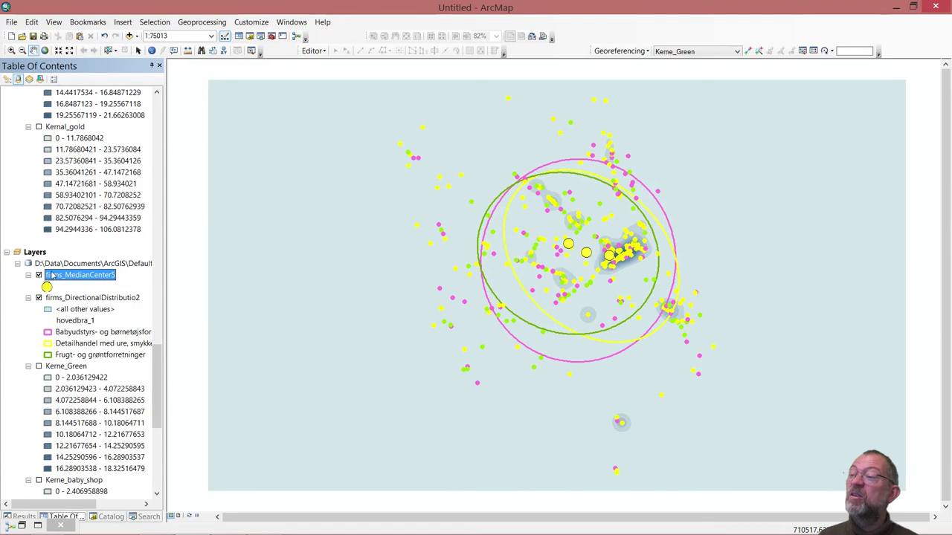
pyautogui.rightClick(67, 277)
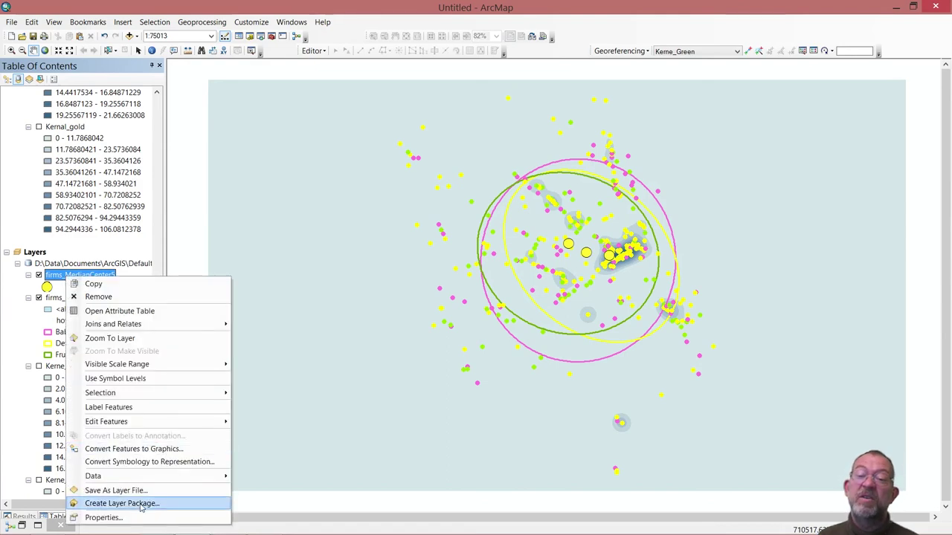
# Symbolize firms_MedianCenter5 by unique values of hovedbra_1 with all values added
pyautogui.click(105, 518)
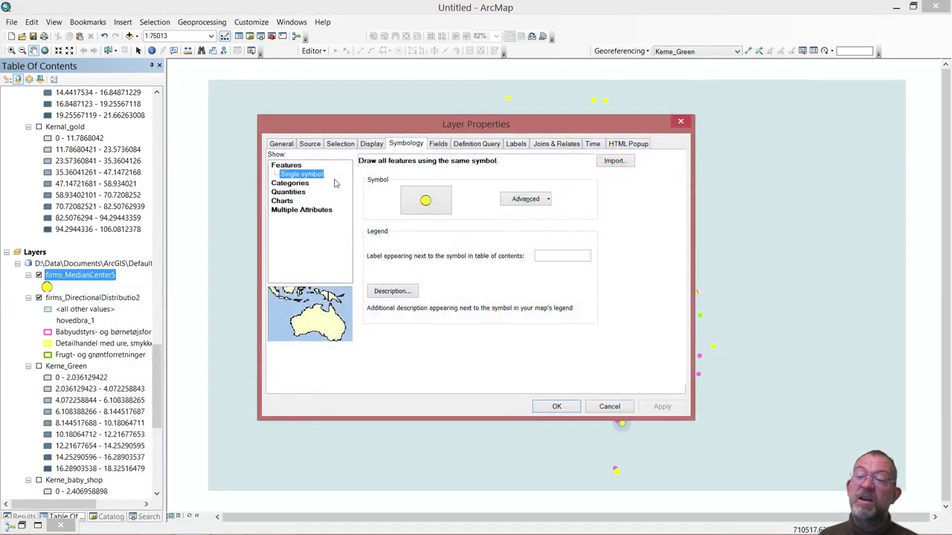
pyautogui.click(294, 183)
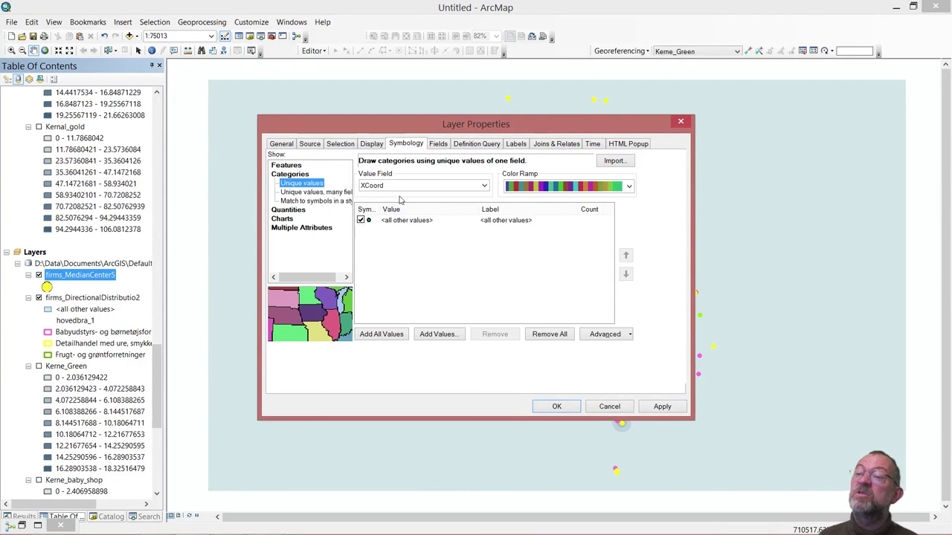
pyautogui.click(422, 189)
pyautogui.click(415, 212)
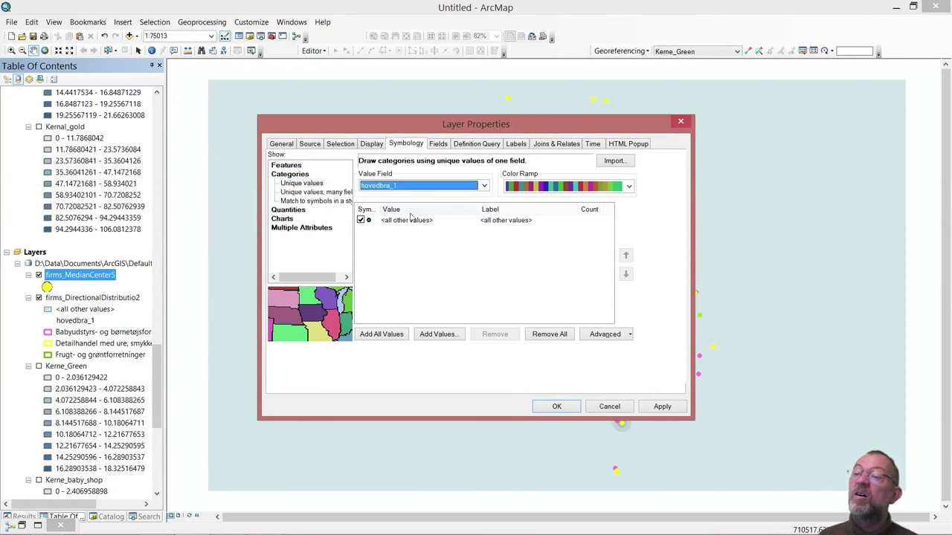
pyautogui.click(382, 334)
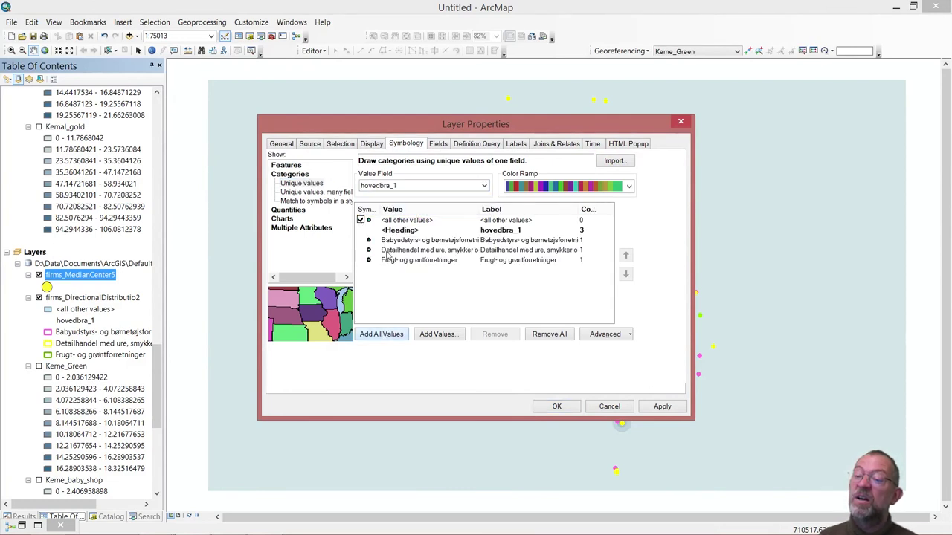
# Make the baby-shop median centre pink at size 12
pyautogui.doubleClick(368, 241)
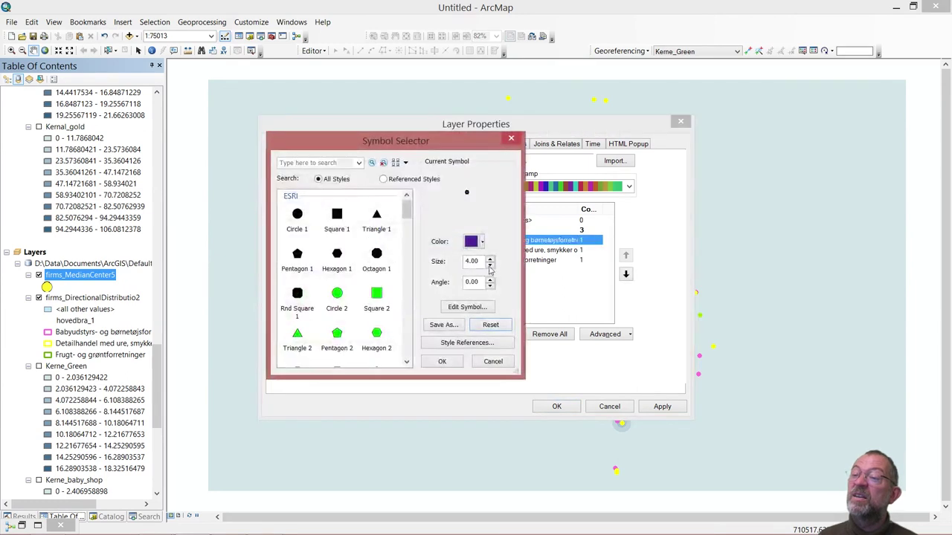
pyautogui.click(480, 243)
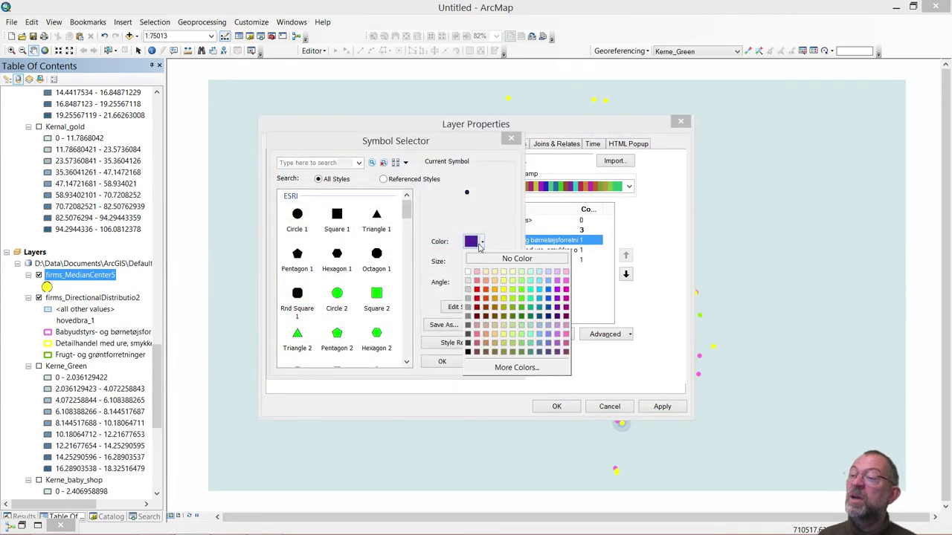
pyautogui.click(561, 284)
pyautogui.click(490, 259)
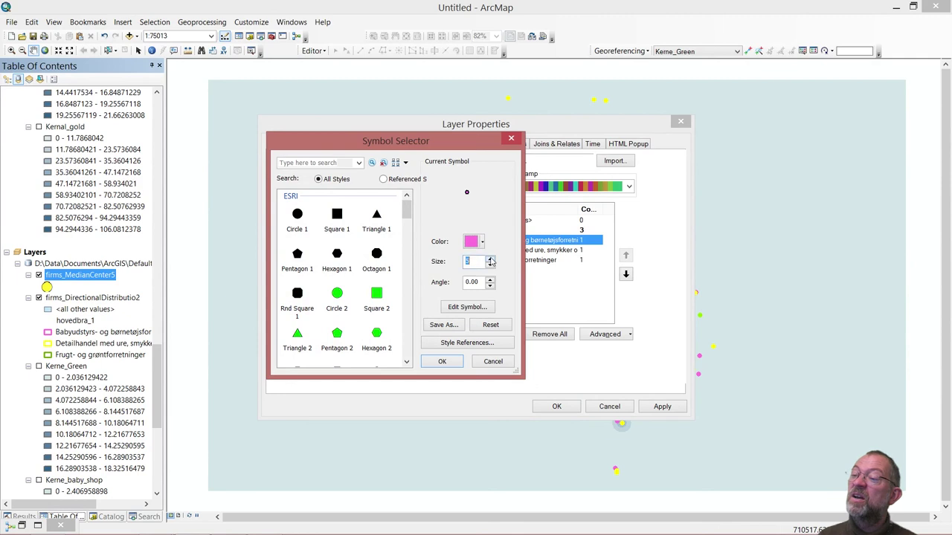
pyautogui.click(490, 259)
pyautogui.click(490, 261)
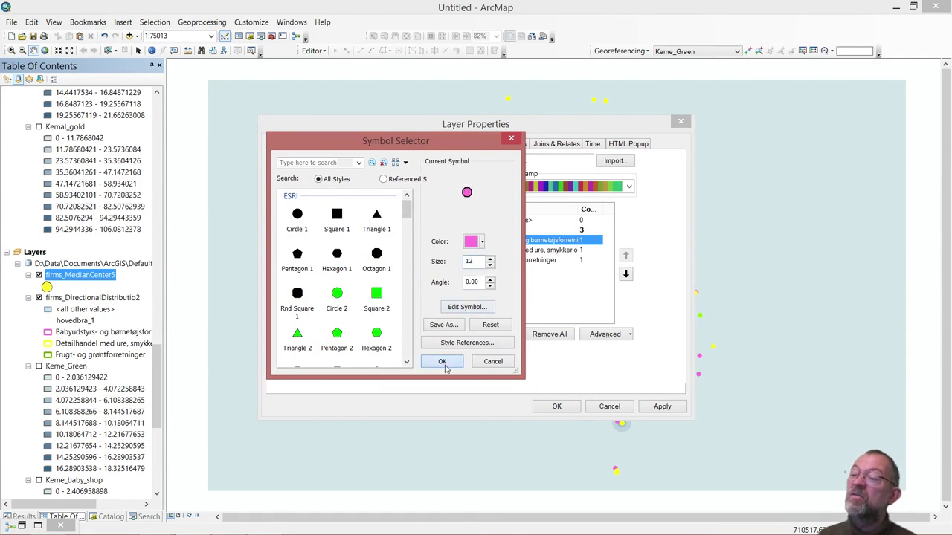
pyautogui.click(446, 362)
# Make the watch and jewellery shops' median centre yellow at size 15
pyautogui.doubleClick(368, 252)
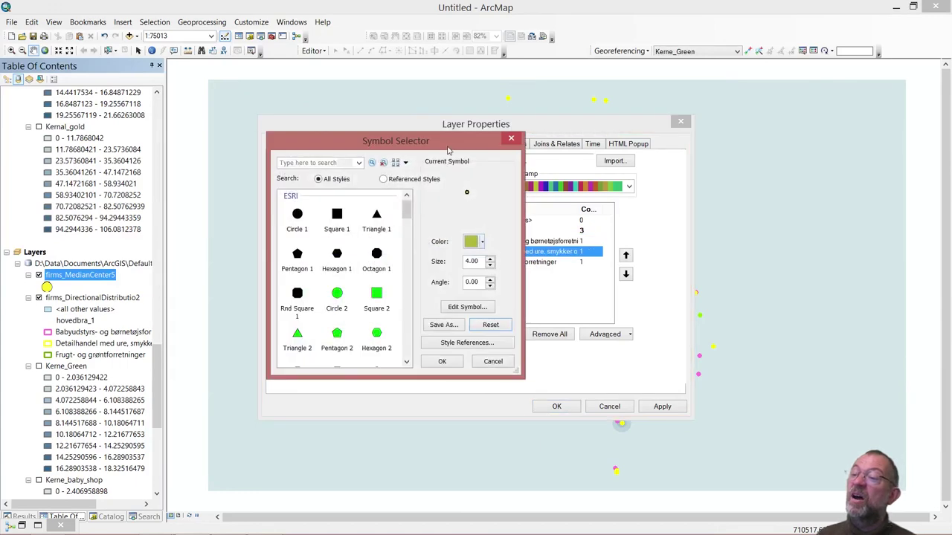
pyautogui.moveTo(448, 148); pyautogui.dragTo(409, 139)
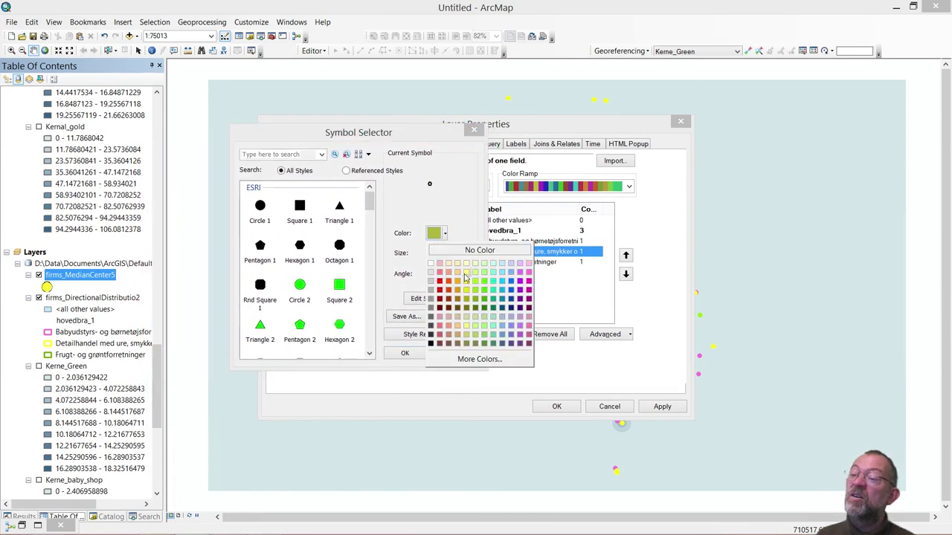
pyautogui.click(464, 286)
pyautogui.click(453, 252)
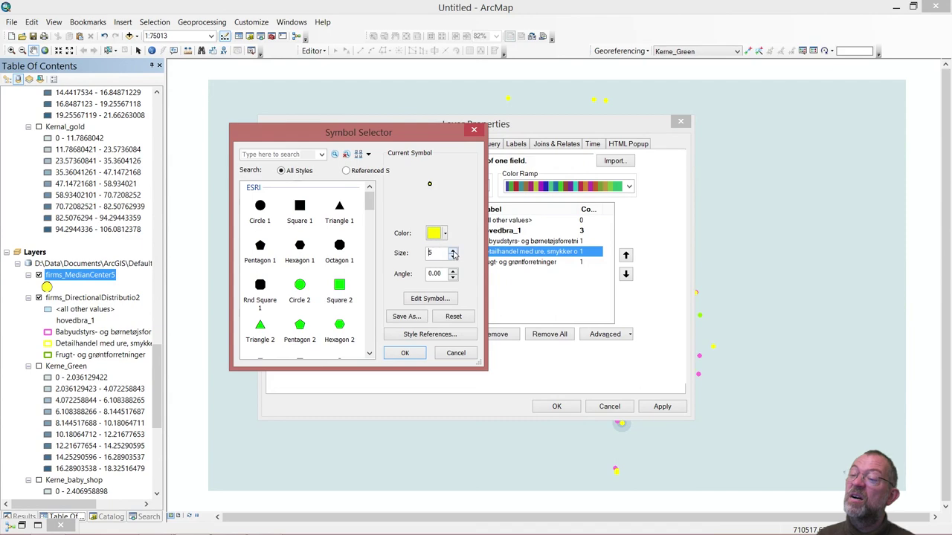
pyautogui.click(453, 252)
pyautogui.click(453, 252)
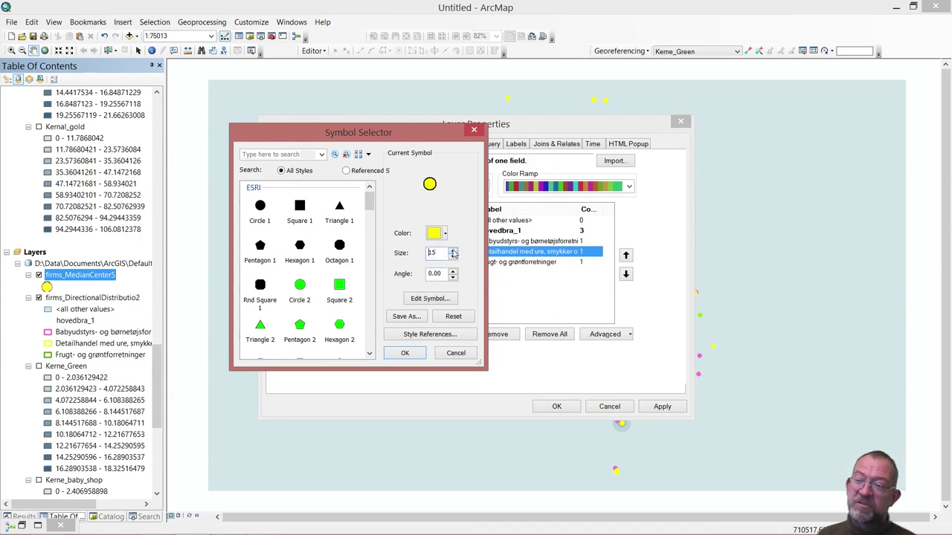
pyautogui.click(409, 352)
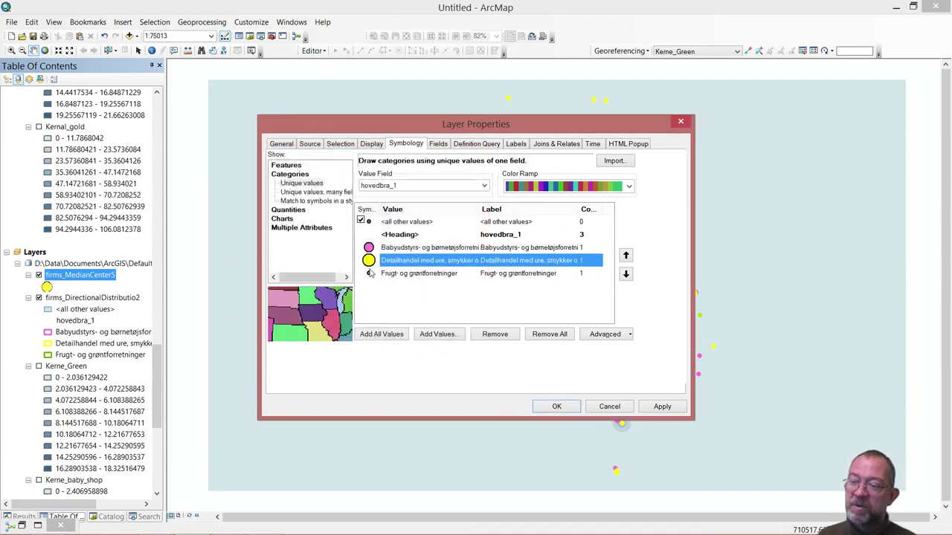
# Make the Frugt- og grøntforretninger median centre green at size 13 and apply
pyautogui.doubleClick(369, 273)
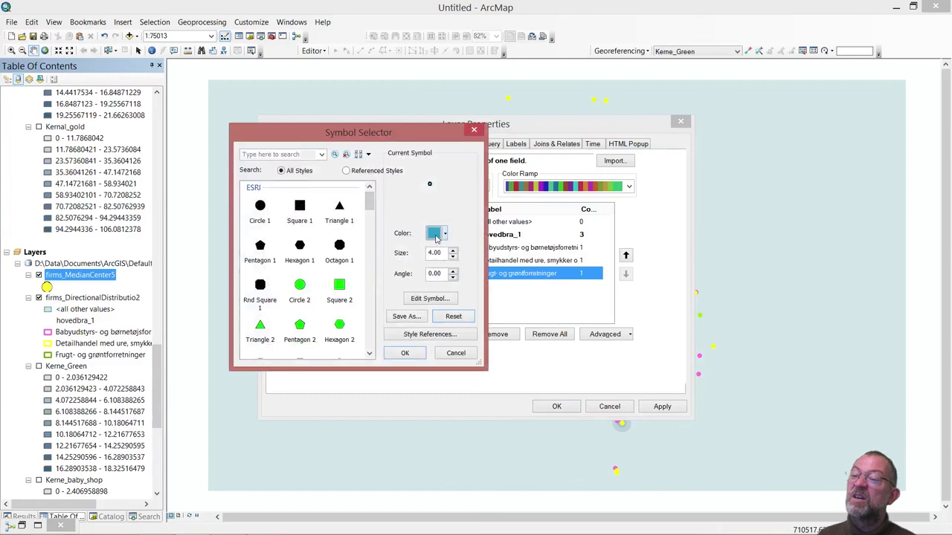
pyautogui.click(443, 233)
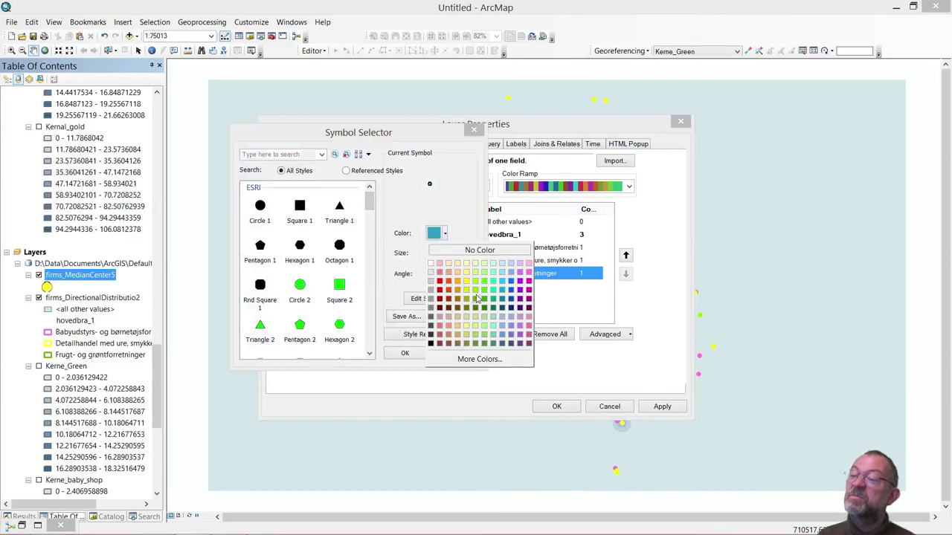
pyautogui.click(477, 298)
pyautogui.click(452, 253)
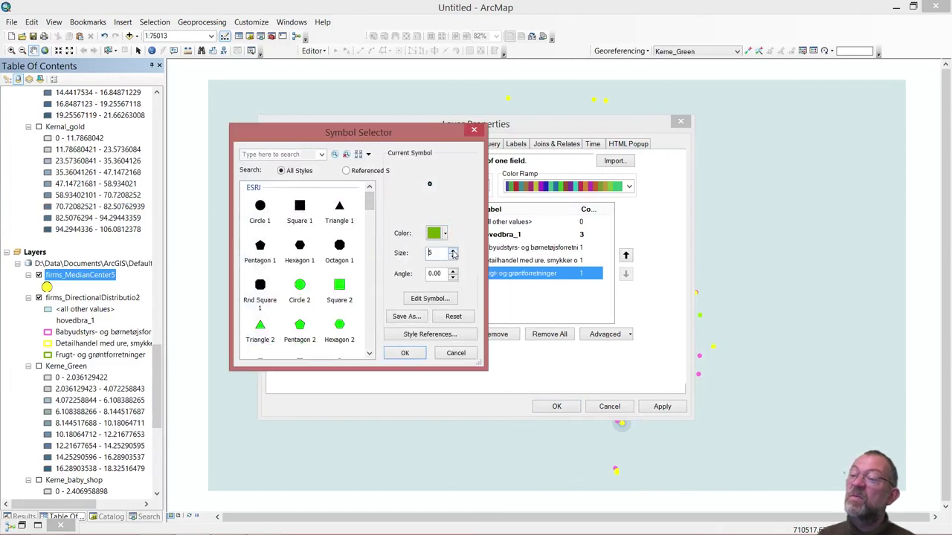
pyautogui.click(453, 253)
pyautogui.click(453, 253)
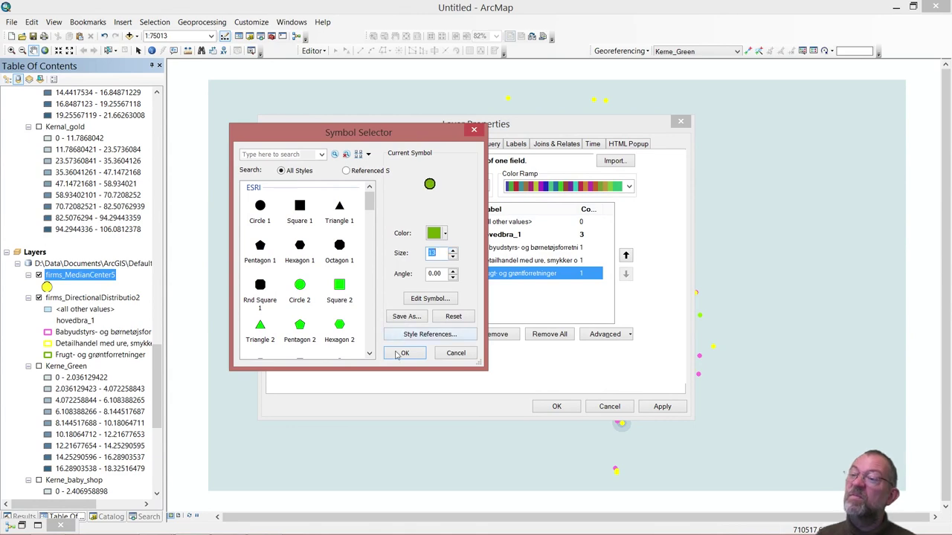
pyautogui.click(400, 354)
pyautogui.click(563, 405)
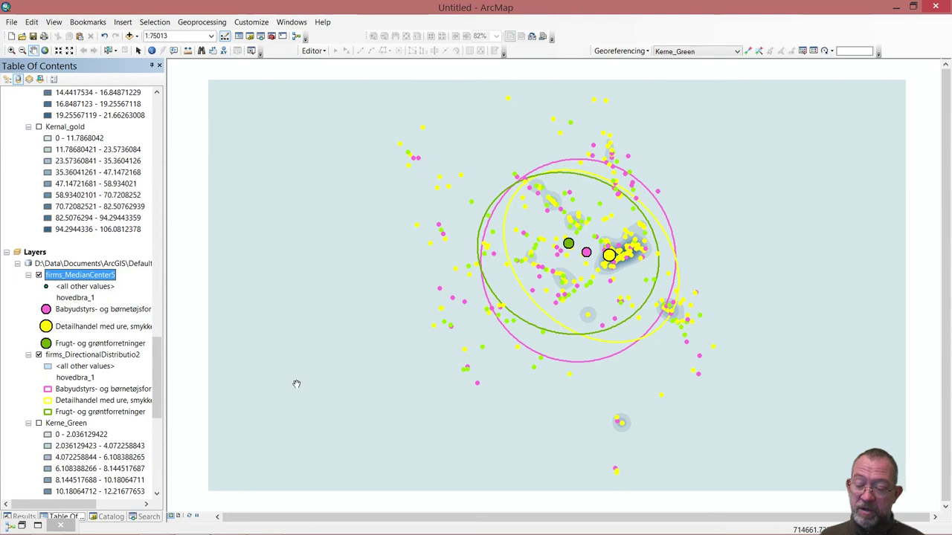
# Switch to Layout View to display all four map frames, including the ellipses and median centres
pyautogui.click(179, 516)
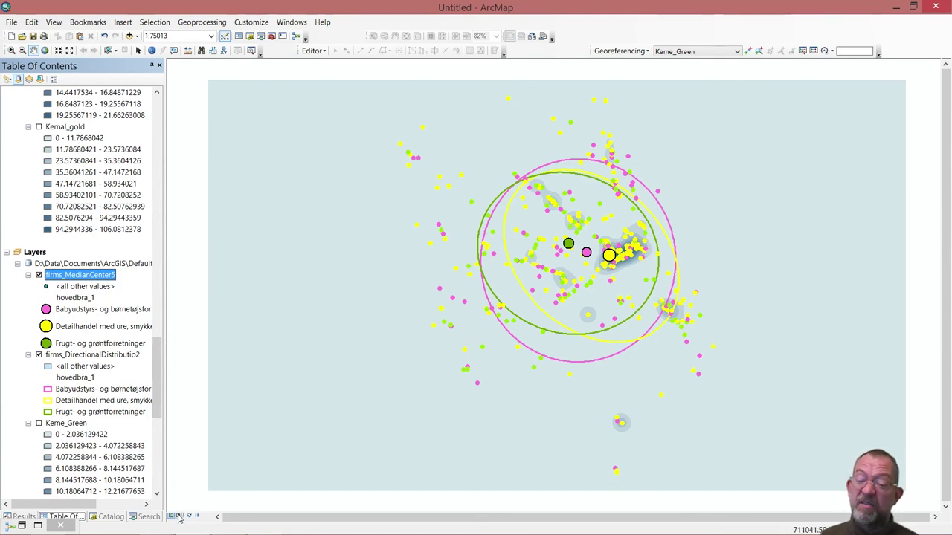